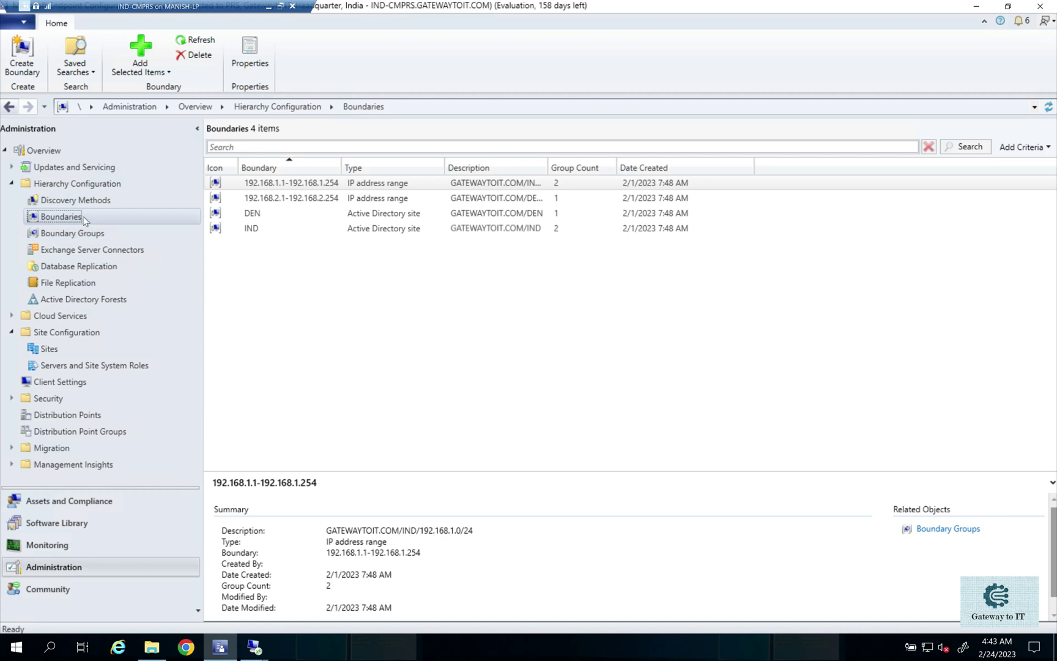
# Start a new boundary with the description Delhi and IP subnet as its type.
pyautogui.click(514, 262)
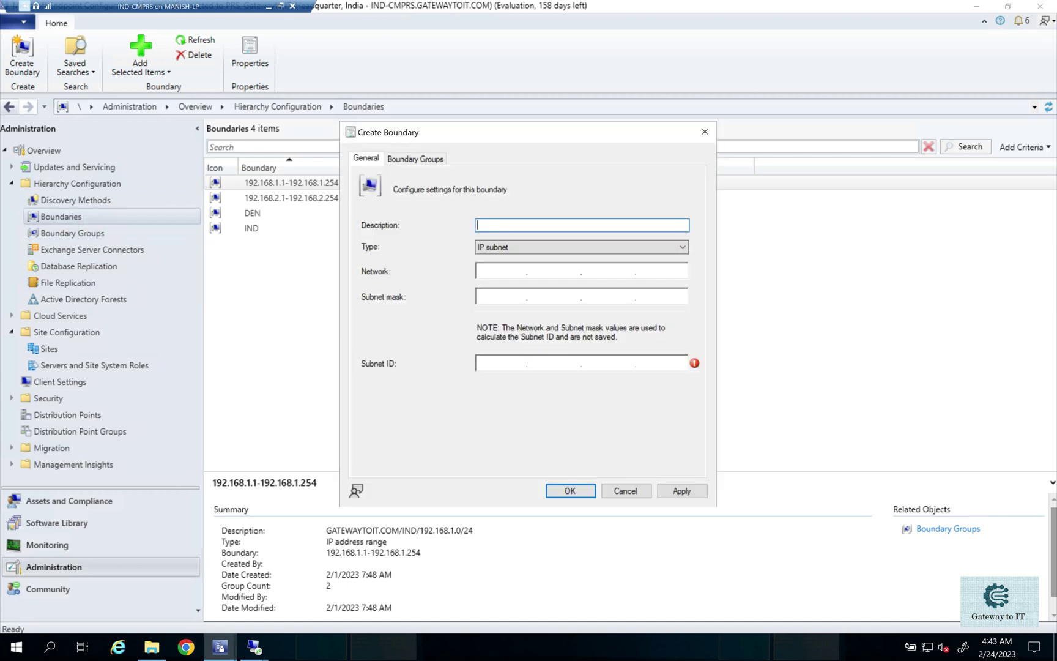
pyautogui.write('Delhi')
pyautogui.click(494, 248)
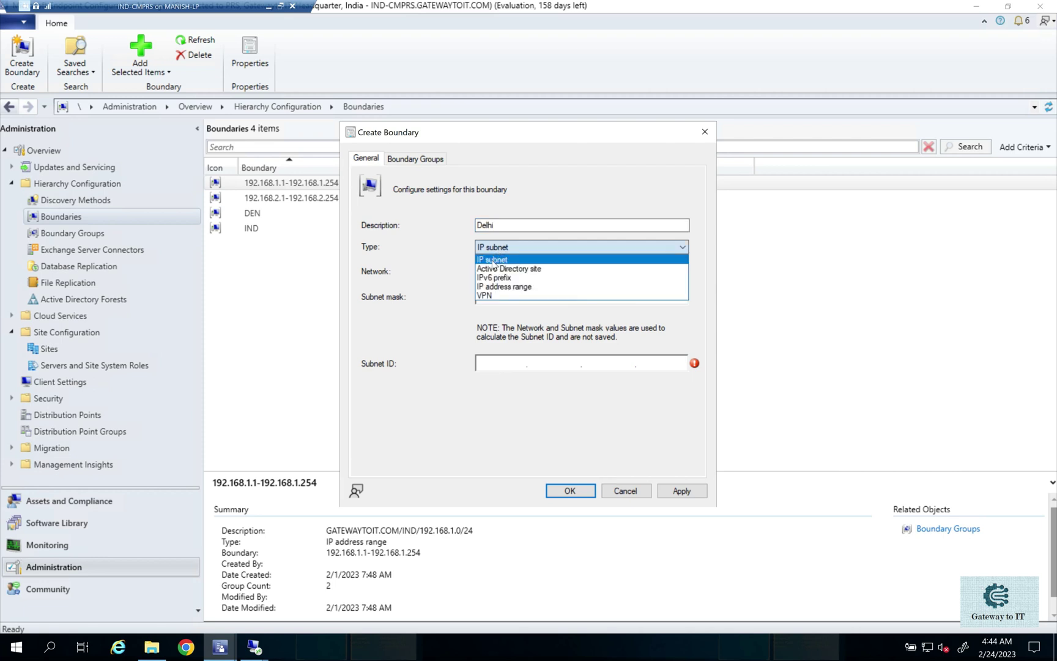
pyautogui.click(506, 263)
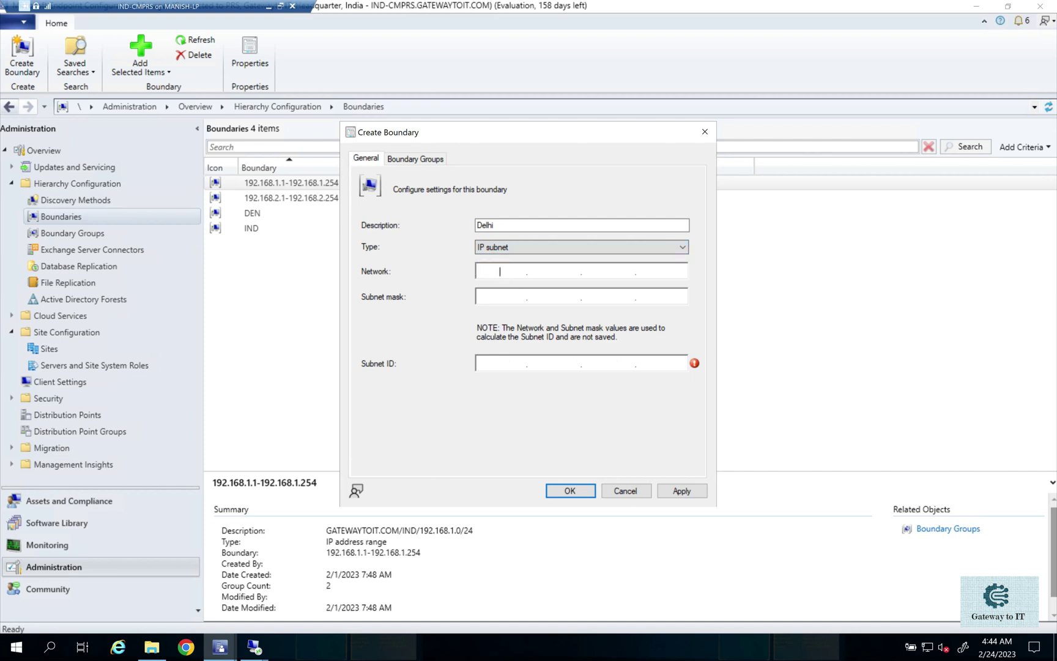
# Set the Delhi boundary's network to 192.168.1.0 and its subnet mask to 255.255.255.0.
pyautogui.write('192.168.')
pyautogui.write('25')
pyautogui.write('5.255.255.')
pyautogui.write('0')
pyautogui.press('Tab')
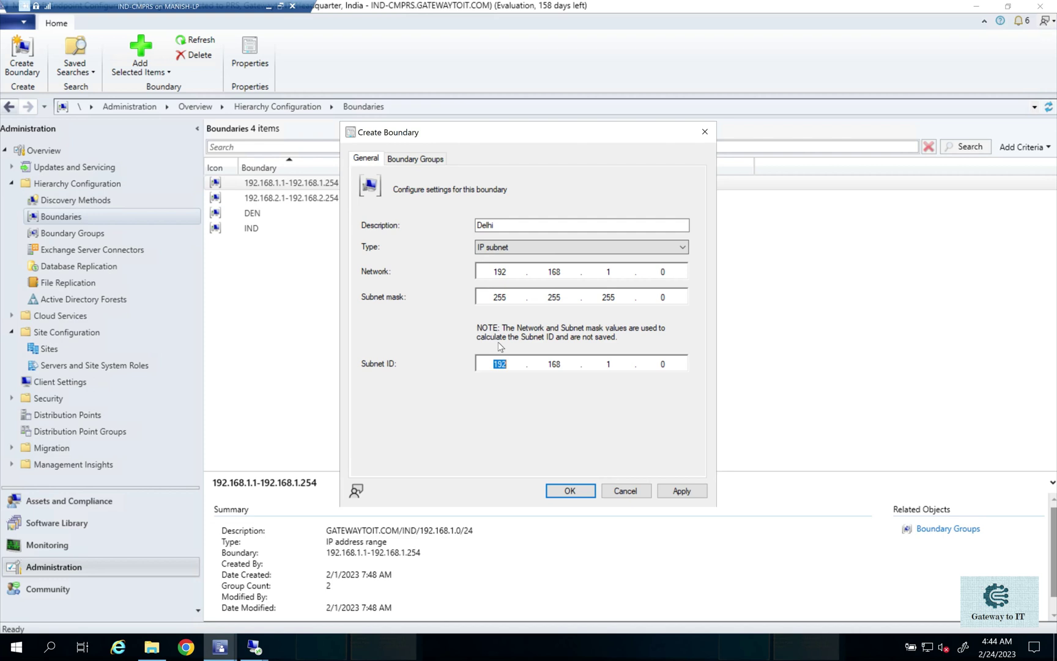
# Review the new boundary's group assignments and save the Delhi IP subnet boundary without adding a boundary group.
pyautogui.click(413, 159)
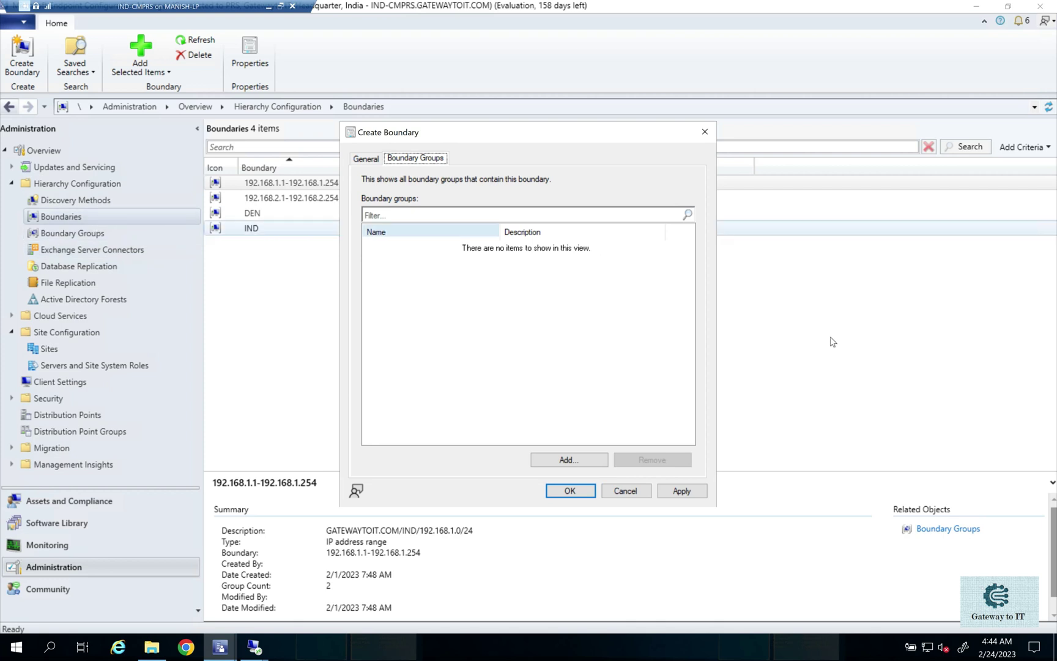
pyautogui.moveTo(478, 142); pyautogui.dragTo(619, 153)
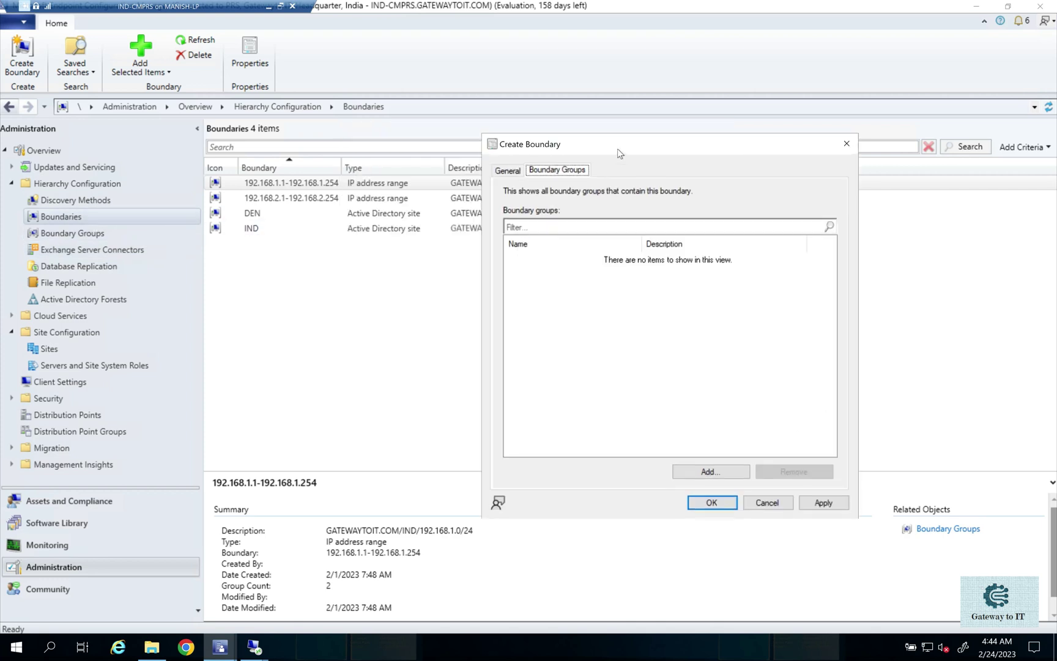
pyautogui.click(823, 503)
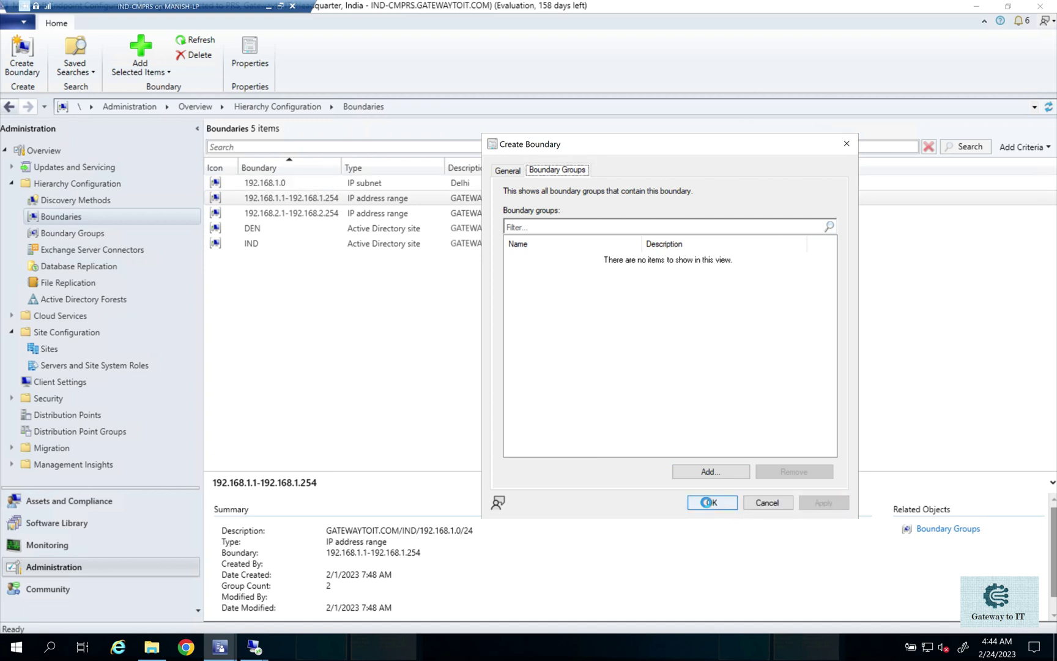
pyautogui.click(710, 503)
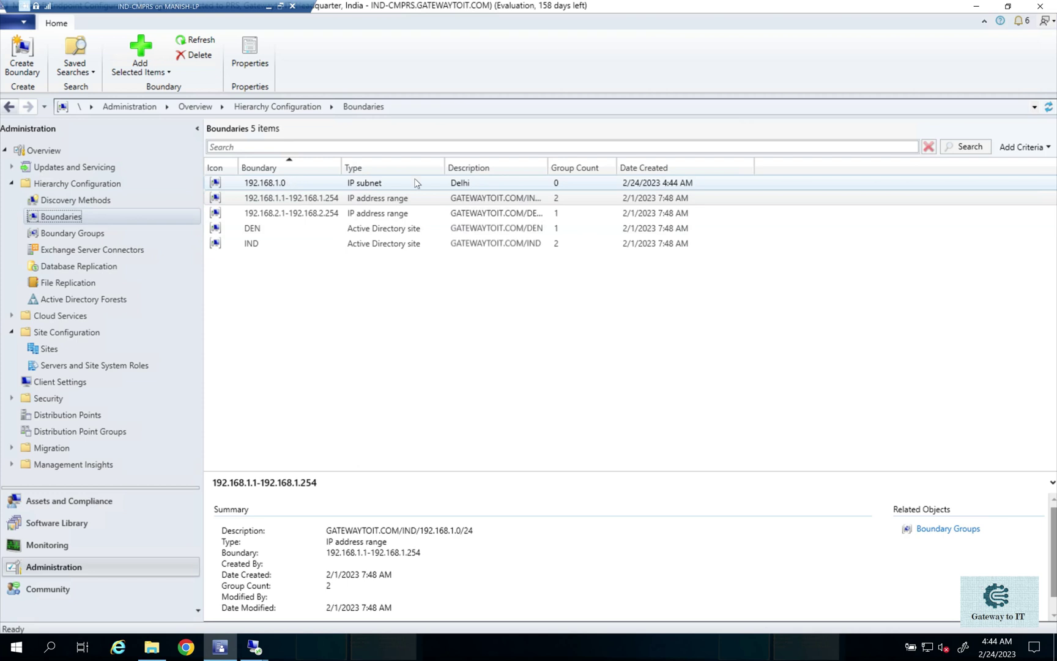
pyautogui.click(458, 184)
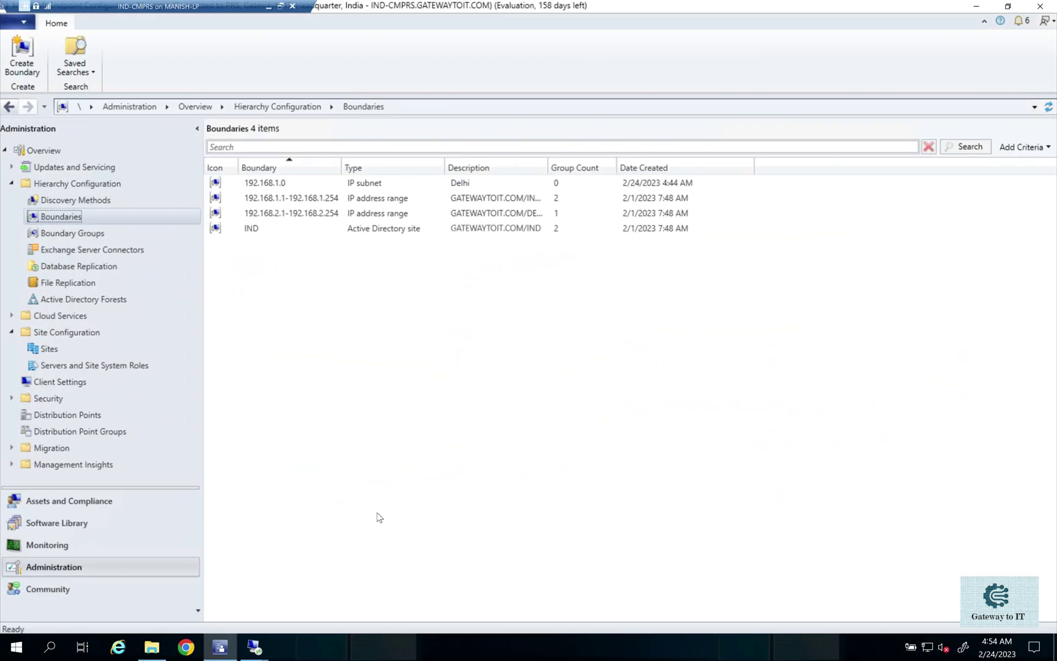
# Start another boundary with the description DEN and Active Directory site as its type.
pyautogui.click(84, 564)
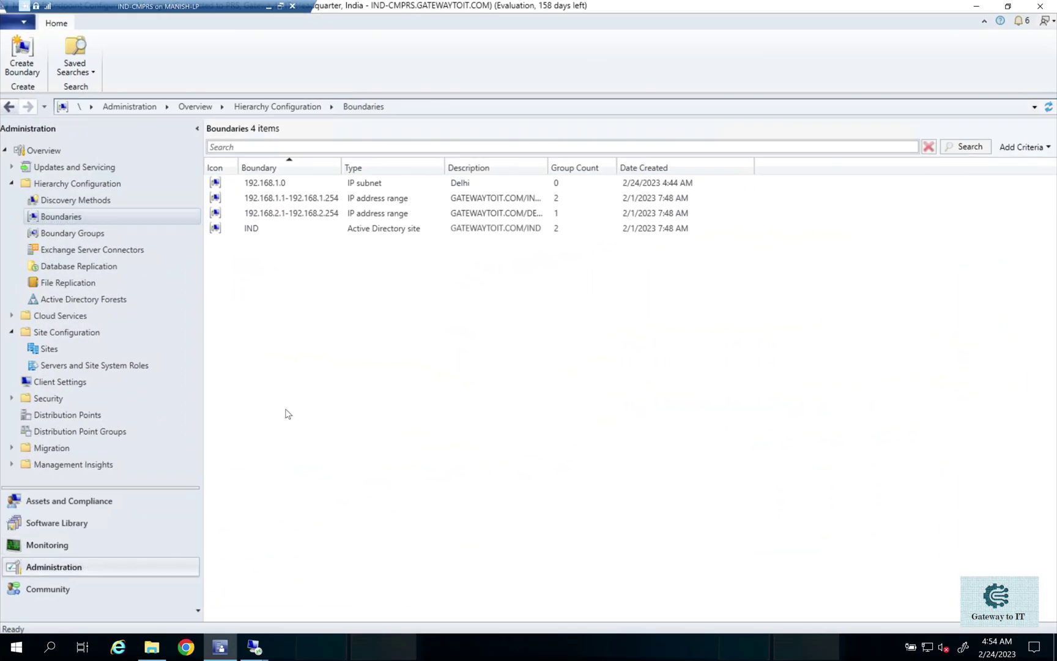
pyautogui.rightClick(84, 215)
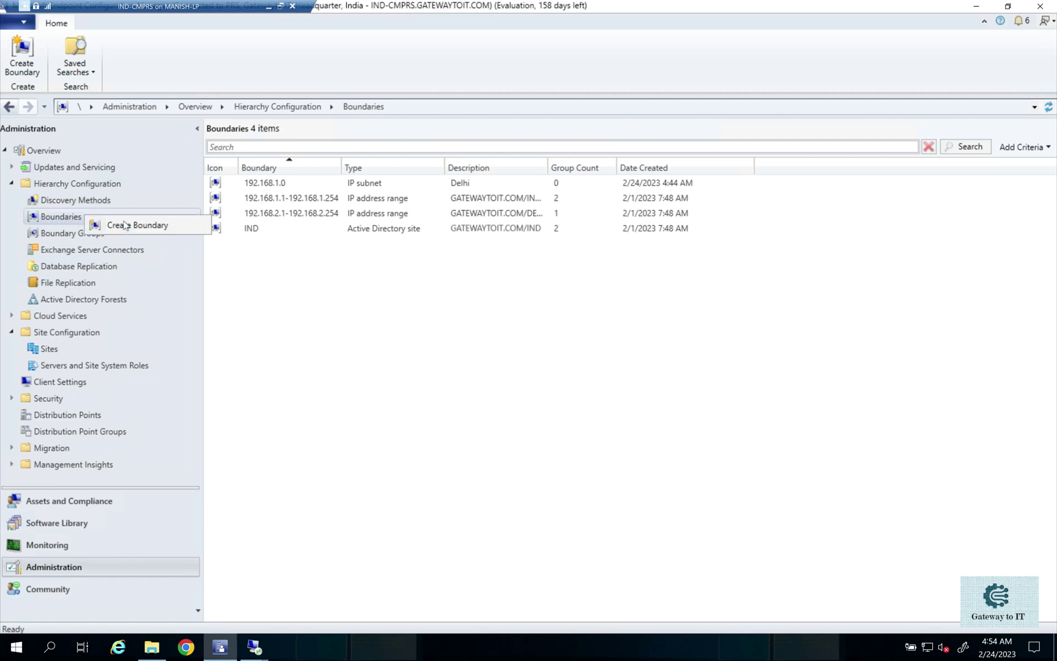
pyautogui.click(124, 226)
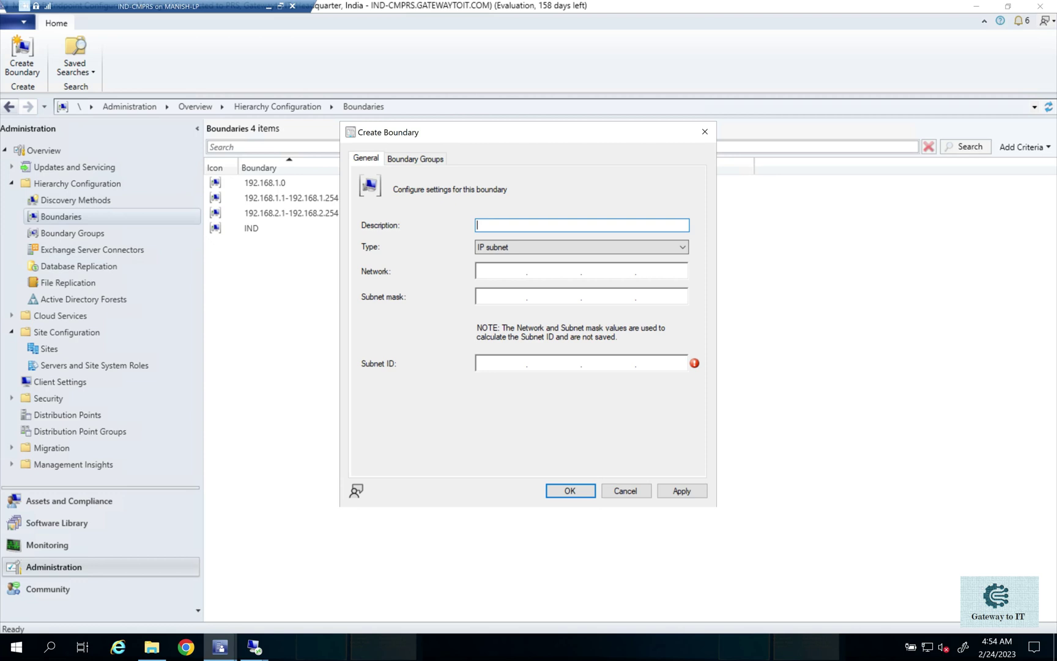
pyautogui.write('DEN')
pyautogui.click(519, 250)
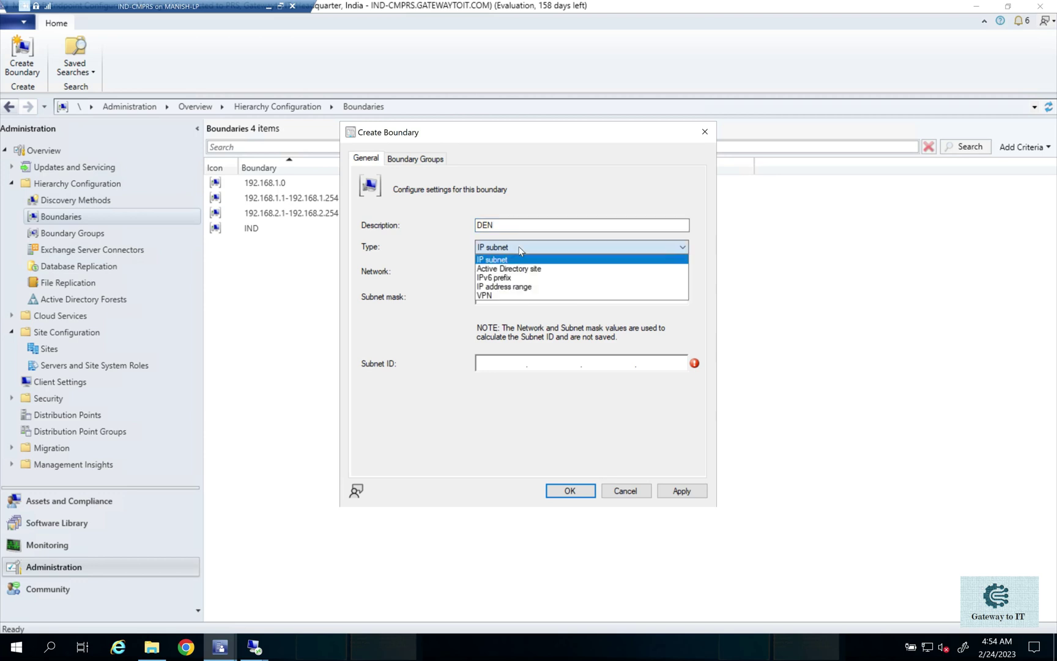
pyautogui.click(498, 271)
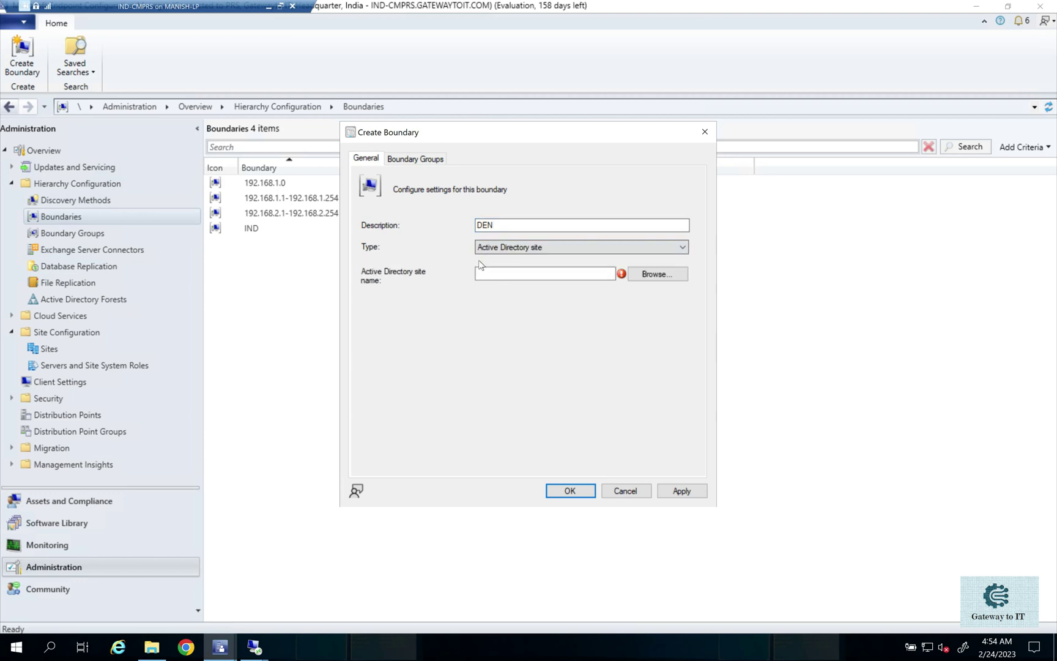
# Choose DEN as the boundary's Active Directory site and save the boundary.
pyautogui.click(654, 279)
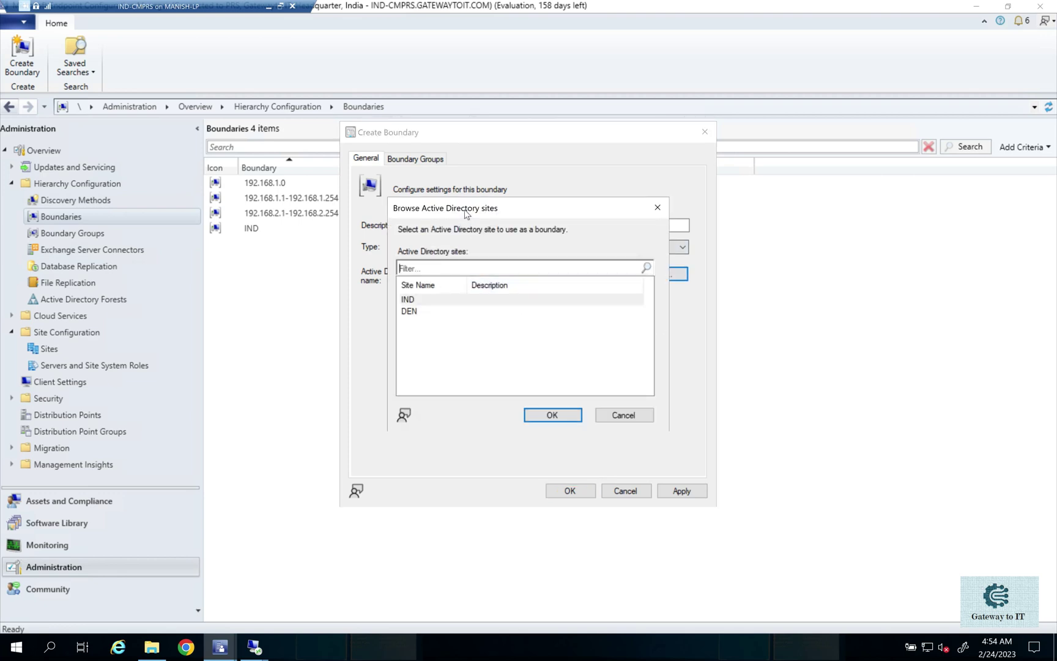
pyautogui.moveTo(466, 209); pyautogui.dragTo(692, 216)
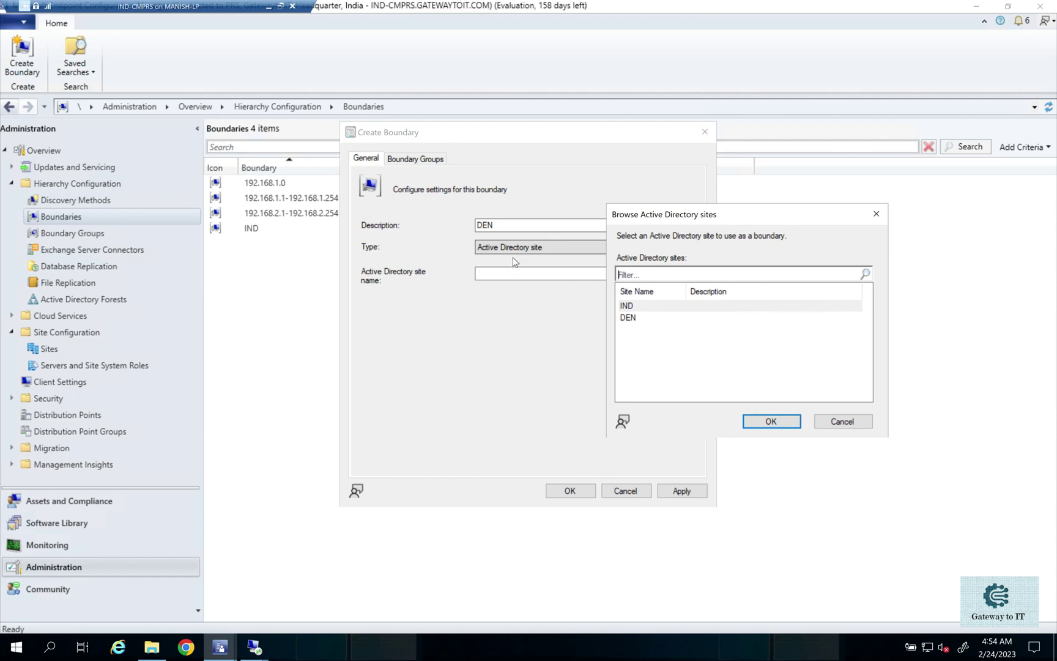
pyautogui.click(629, 320)
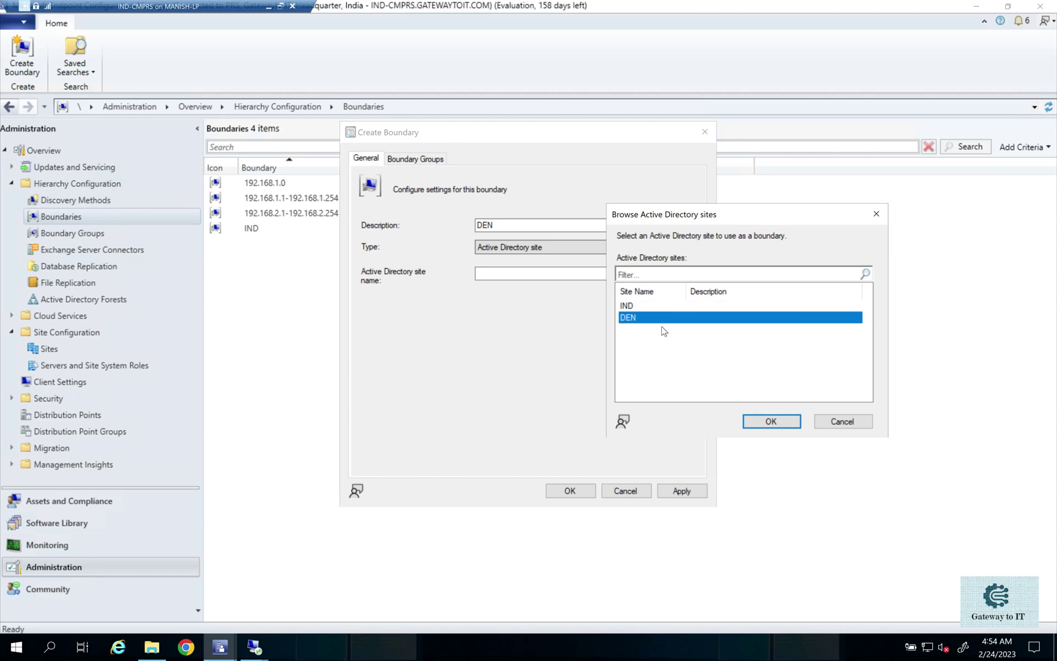
pyautogui.click(769, 421)
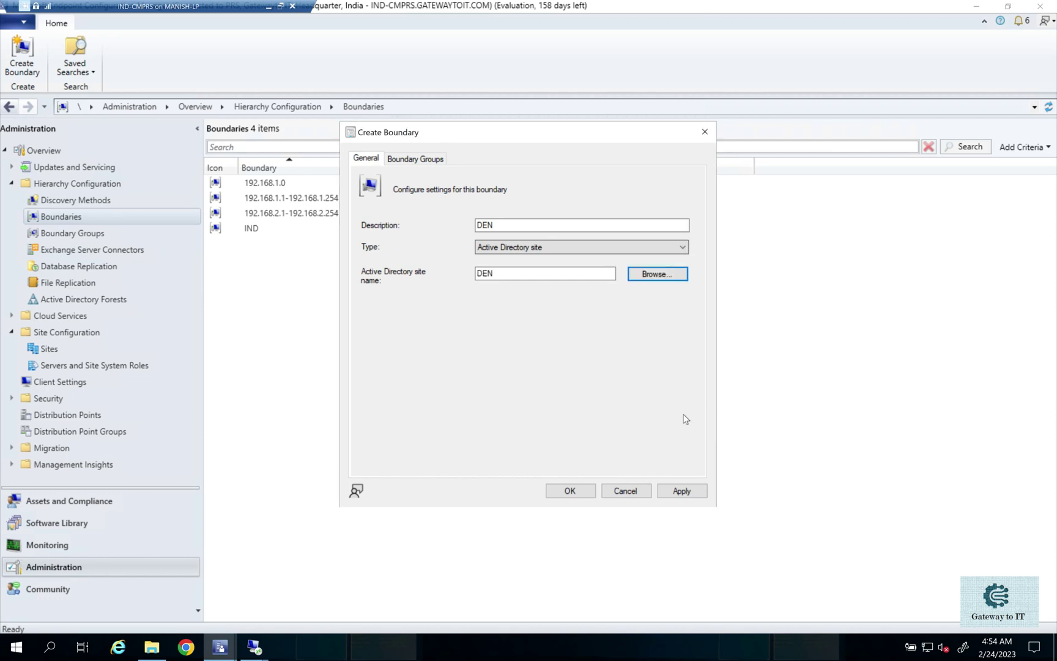
pyautogui.click(682, 491)
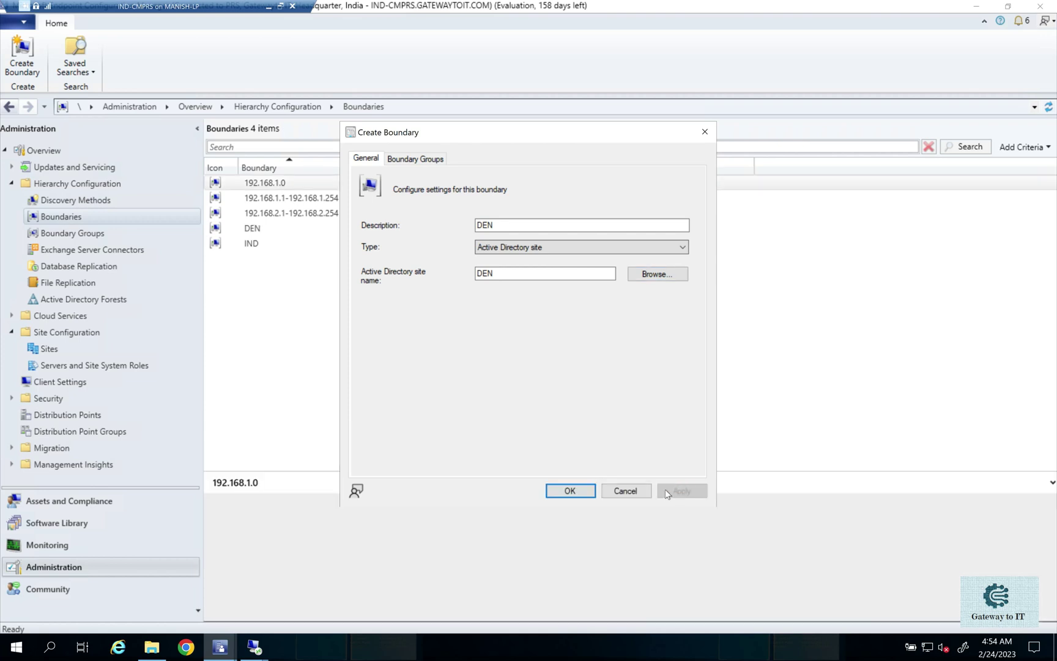
pyautogui.click(567, 490)
pyautogui.click(267, 230)
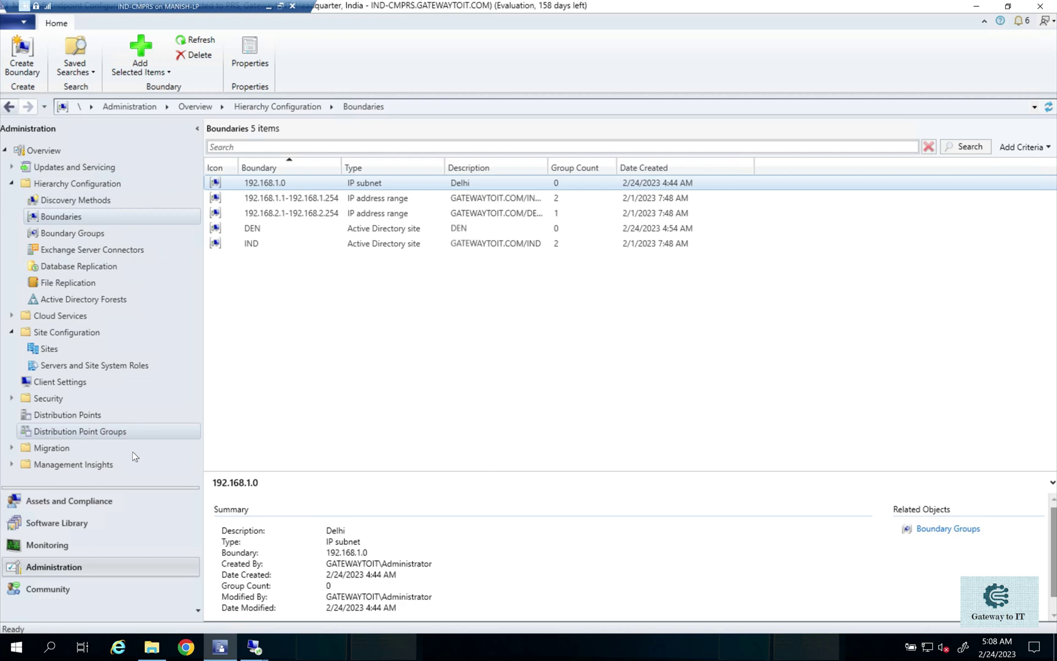
# Start a new boundary of type IPv6 prefix with the prefix 2001:1111:2222:3333.
pyautogui.click(86, 563)
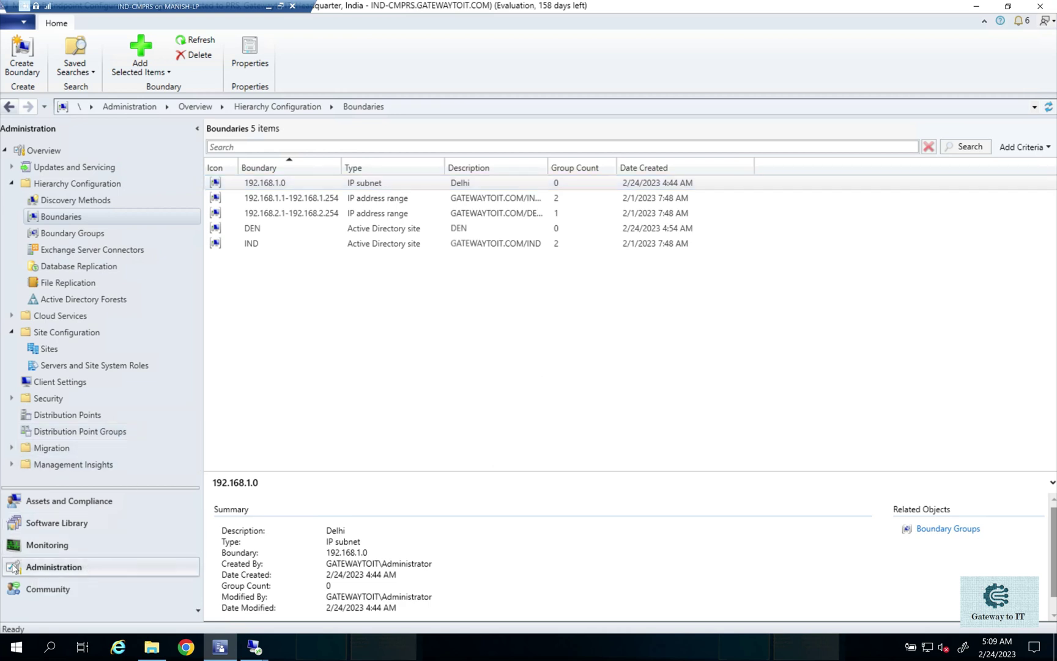
pyautogui.rightClick(80, 217)
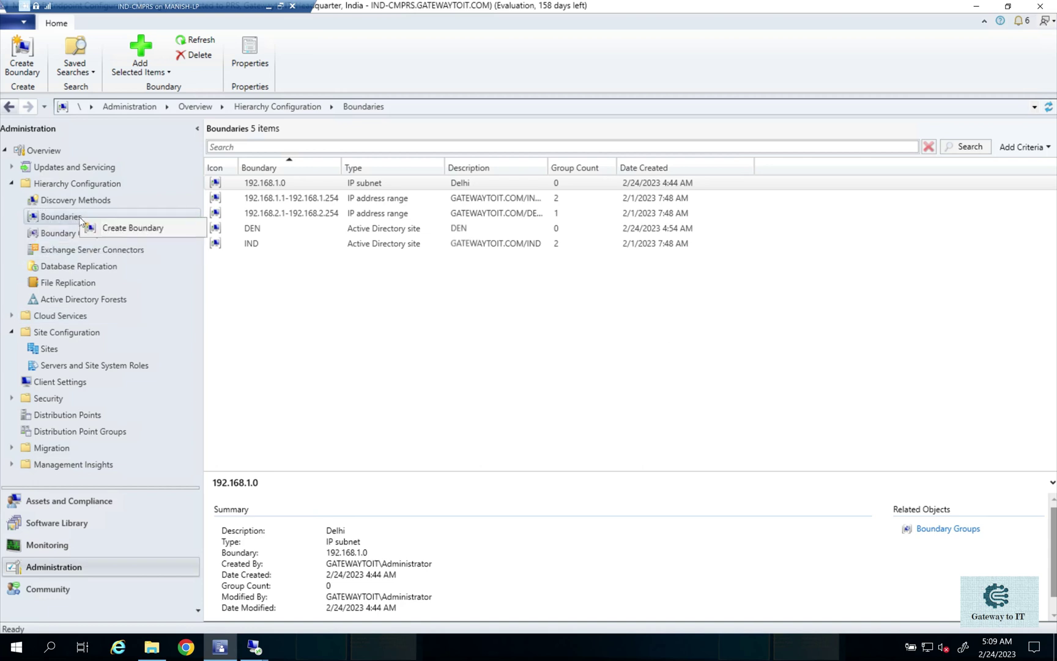
pyautogui.click(111, 229)
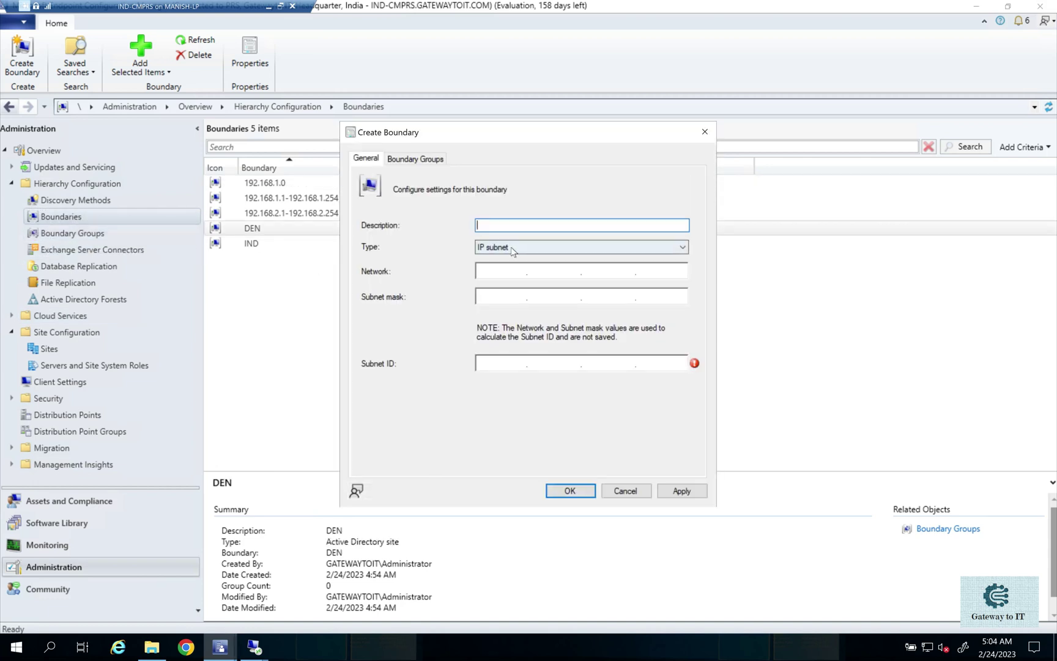
pyautogui.click(512, 251)
pyautogui.click(504, 279)
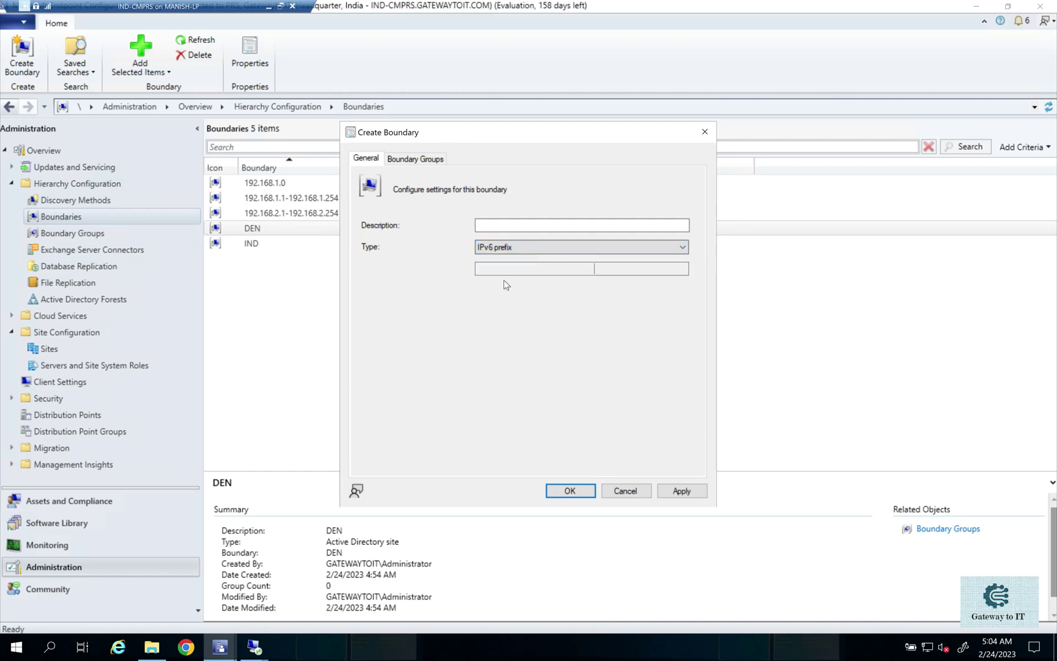
pyautogui.press('Tab')
pyautogui.press('Tab')
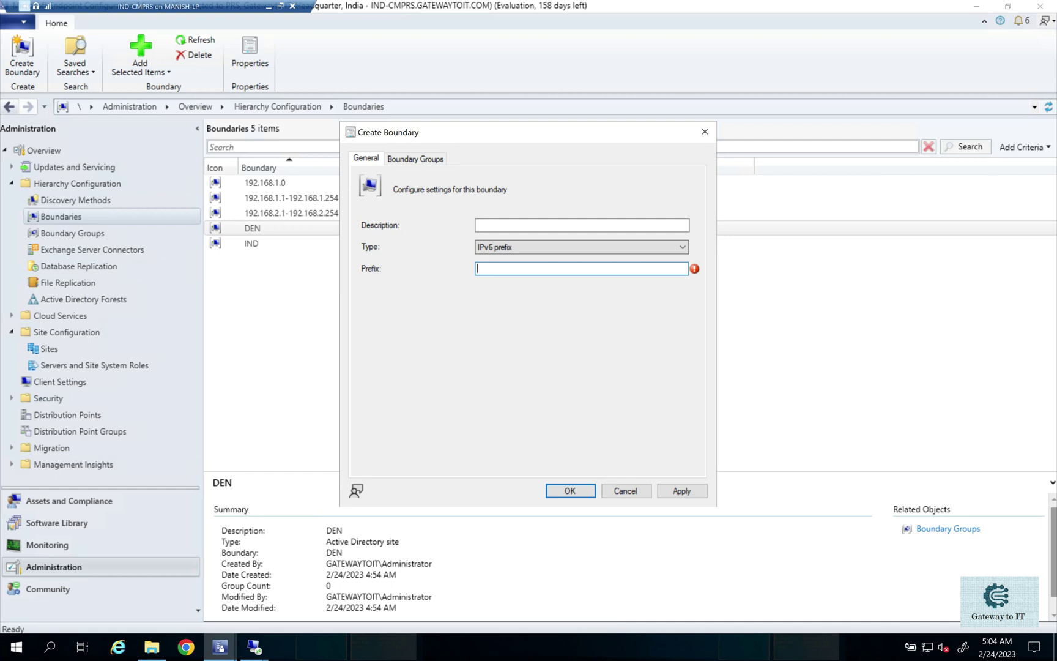
pyautogui.write('2001:1111:2222:3333')
# Describe the IPv6 prefix boundary as Delhi and save it.
pyautogui.hotkey('shift', 'Tab')
pyautogui.hotkey('shift', 'Tab')
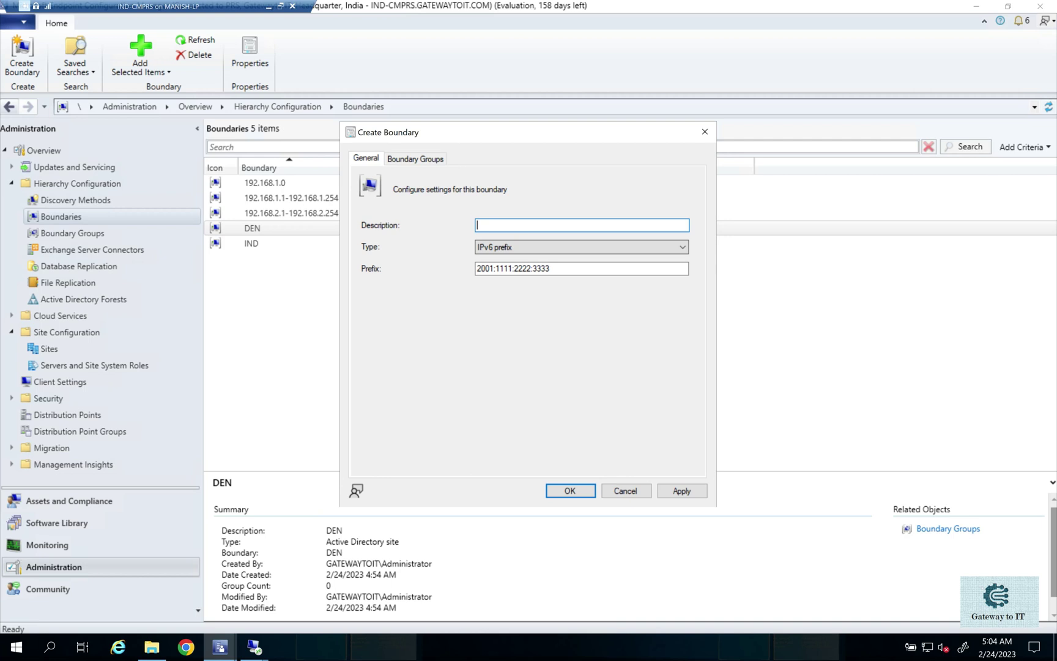
pyautogui.write('Delhi')
pyautogui.press('Return')
pyautogui.click(393, 231)
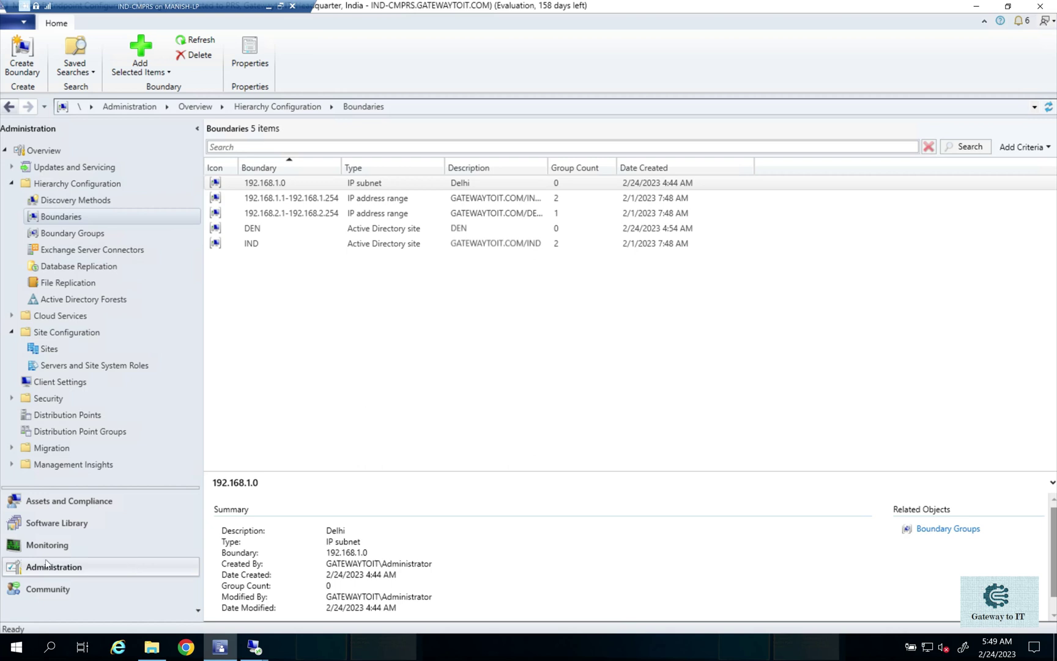
# Start a new boundary described as India, look at the VPN type's options, and set the type to IP address range.
pyautogui.rightClick(88, 218)
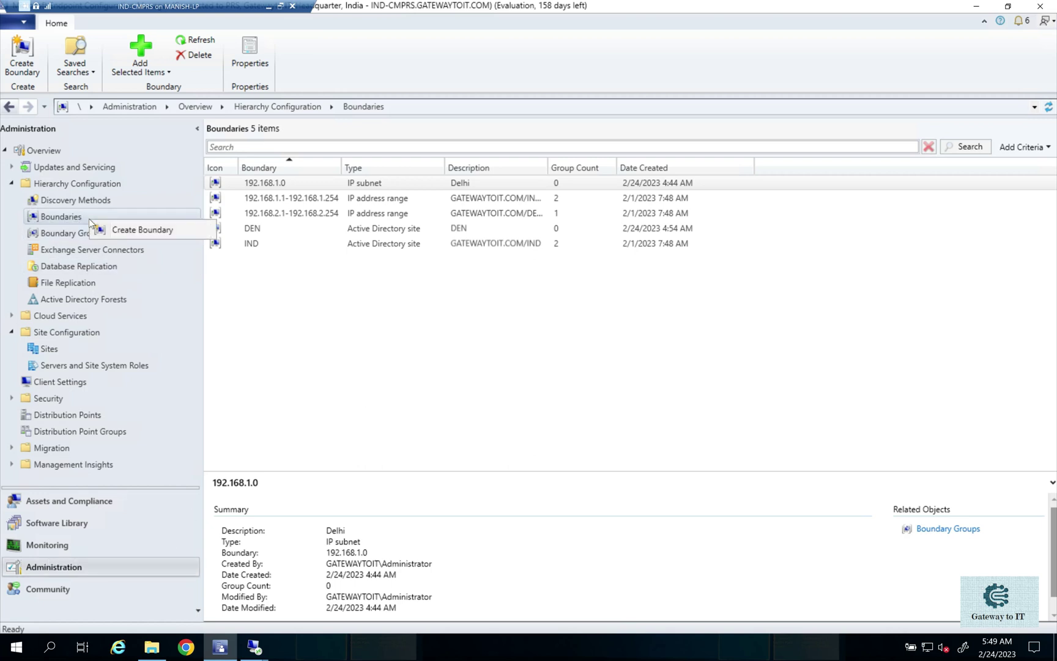
pyautogui.click(140, 231)
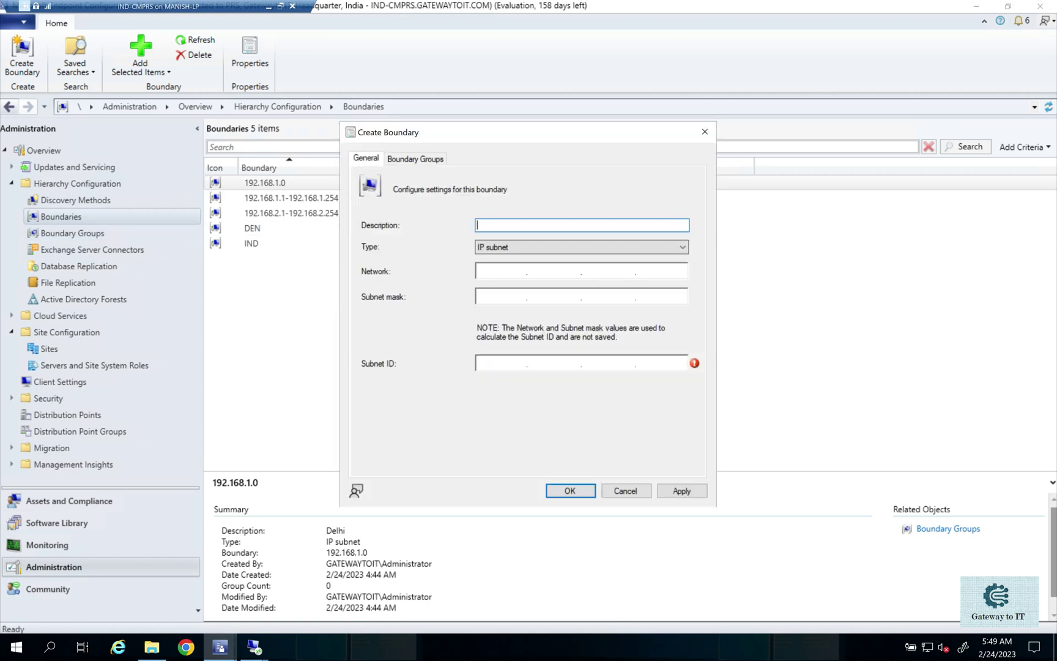
pyautogui.write('India')
pyautogui.click(517, 247)
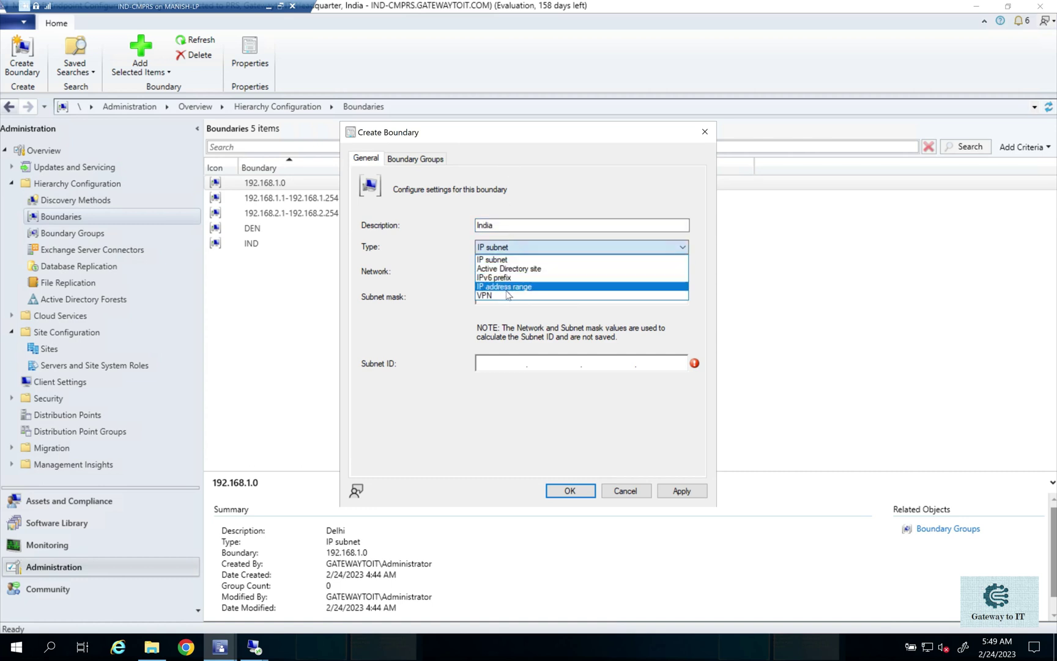
pyautogui.click(507, 294)
pyautogui.click(505, 247)
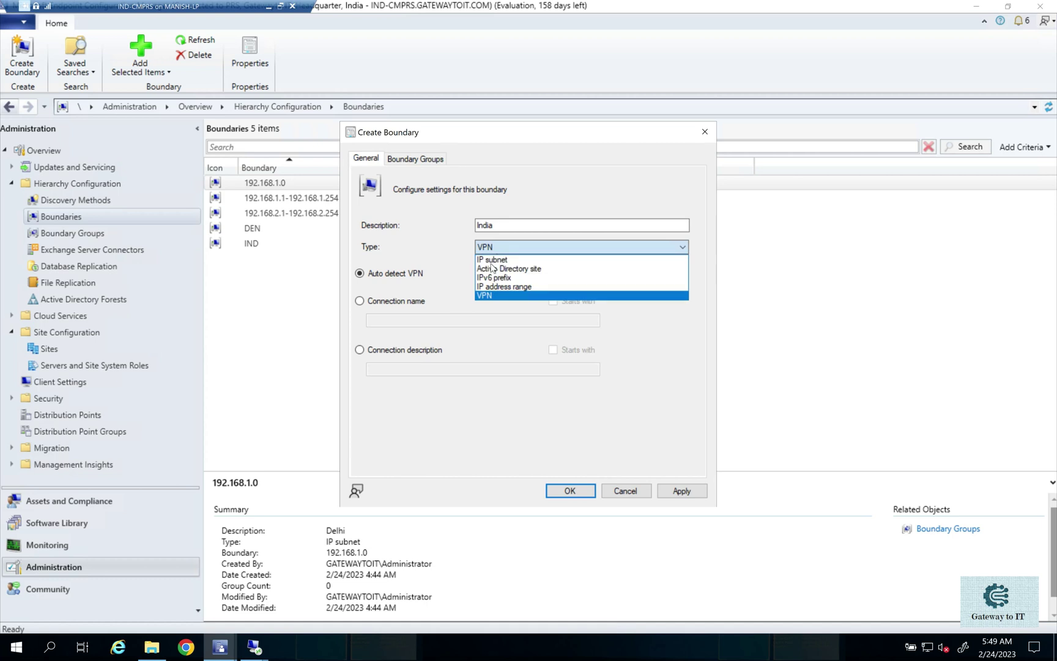
pyautogui.click(488, 287)
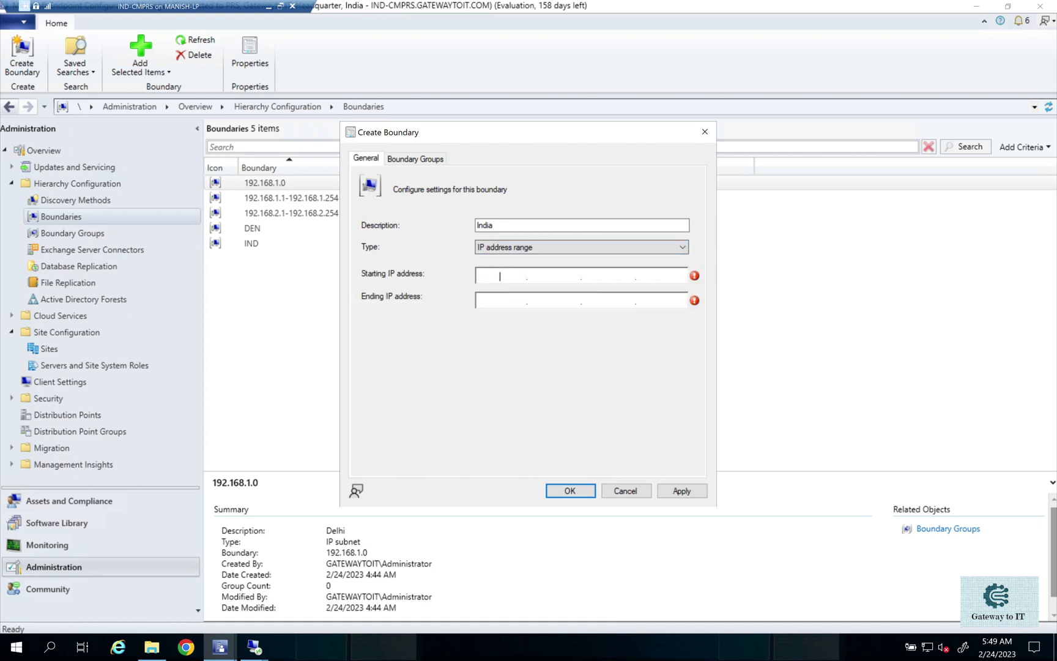
# Set the India boundary's range from 192.168.1.100 to 192.168.1.254 and save the boundary.
pyautogui.write('192168')
pyautogui.write('1.100')
pyautogui.write('192168')
pyautogui.write('1.')
pyautogui.write('254')
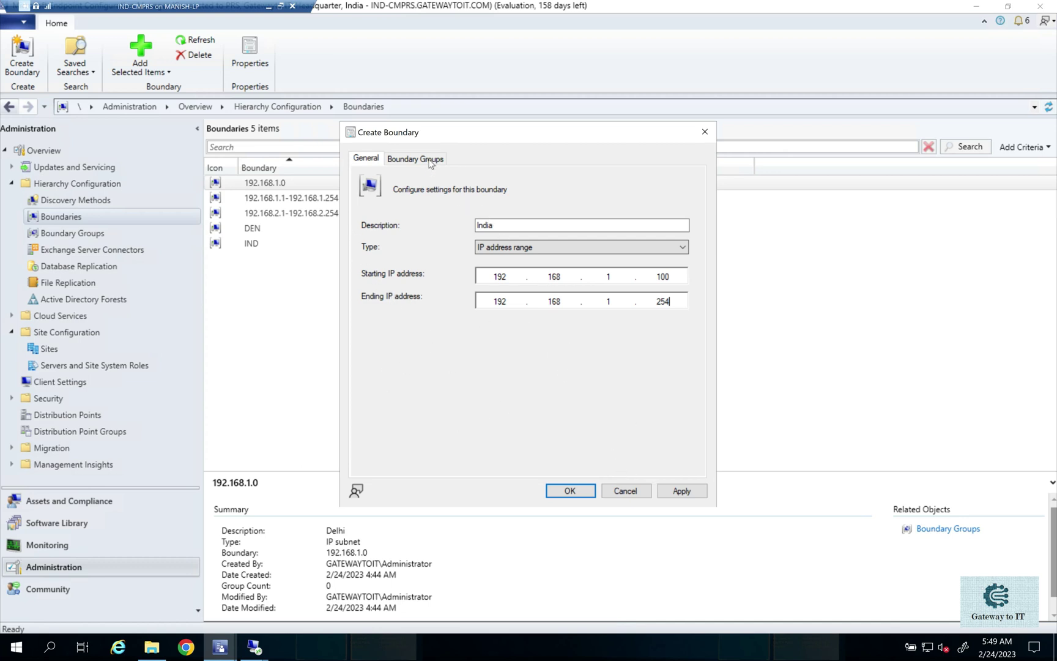
pyautogui.click(681, 490)
pyautogui.click(571, 490)
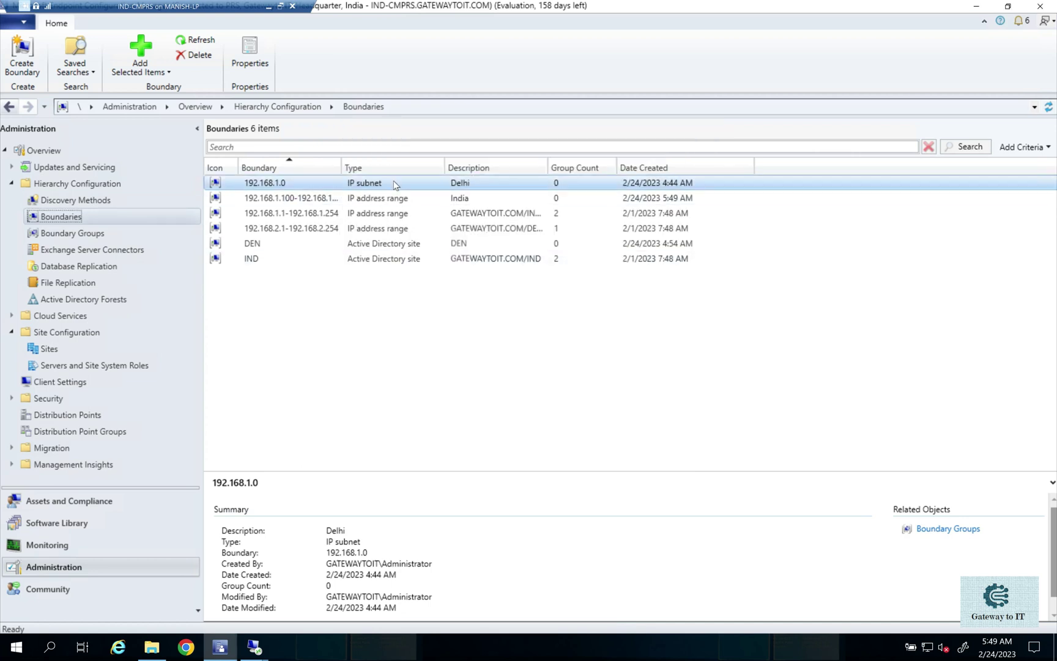
pyautogui.click(387, 199)
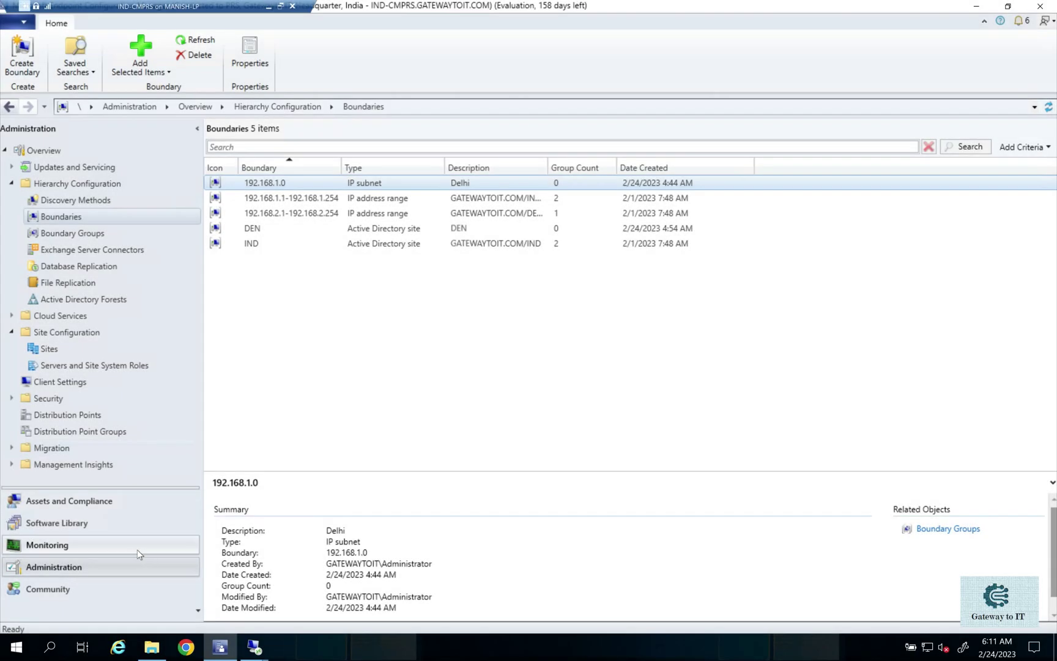
# Start a new boundary of type VPN with the description VPN.
pyautogui.click(53, 567)
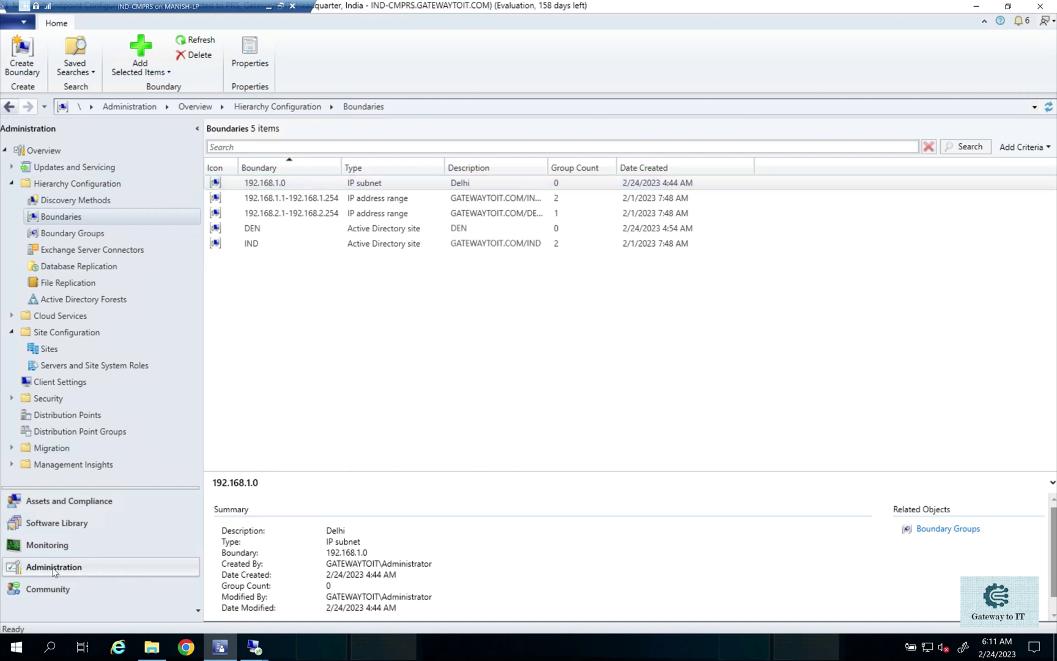
pyautogui.rightClick(65, 216)
pyautogui.click(135, 227)
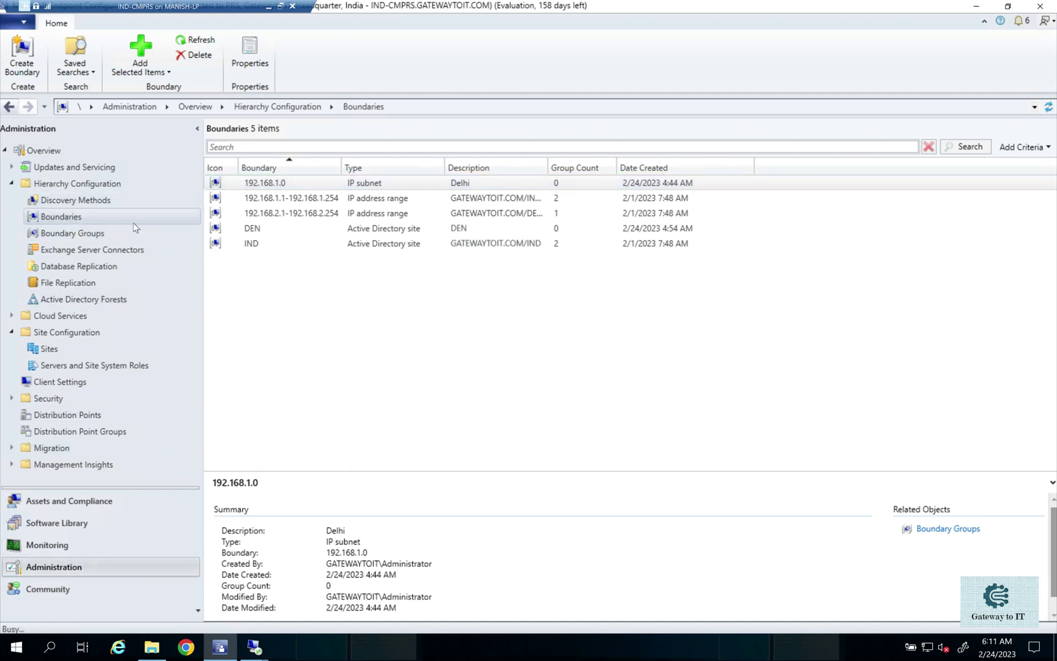
pyautogui.click(512, 247)
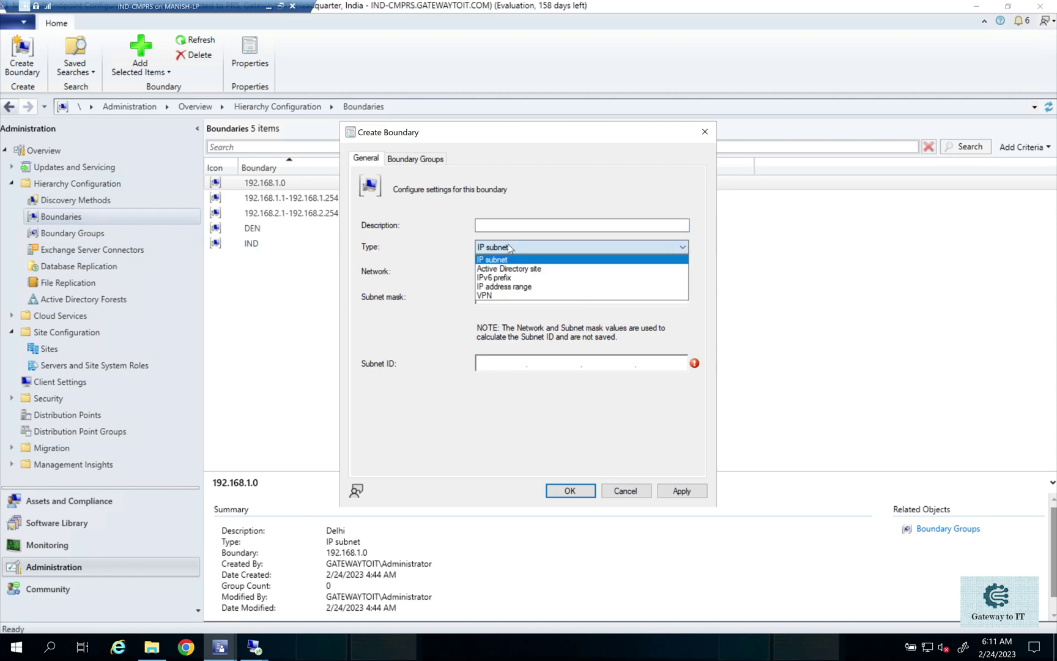
pyautogui.click(510, 296)
pyautogui.click(520, 225)
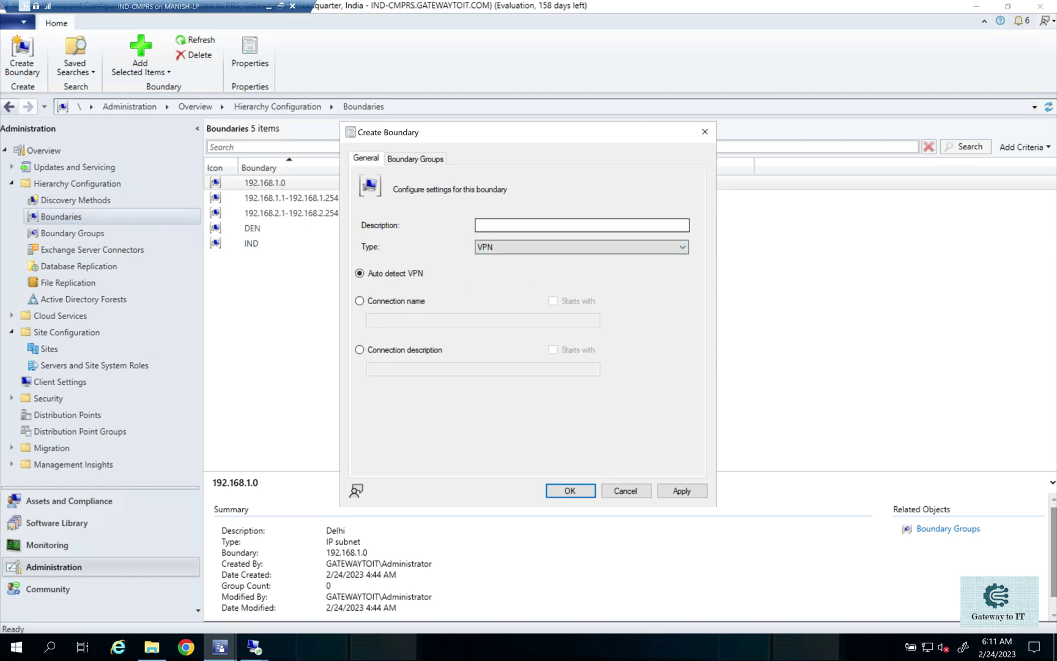
pyautogui.write('VPN')
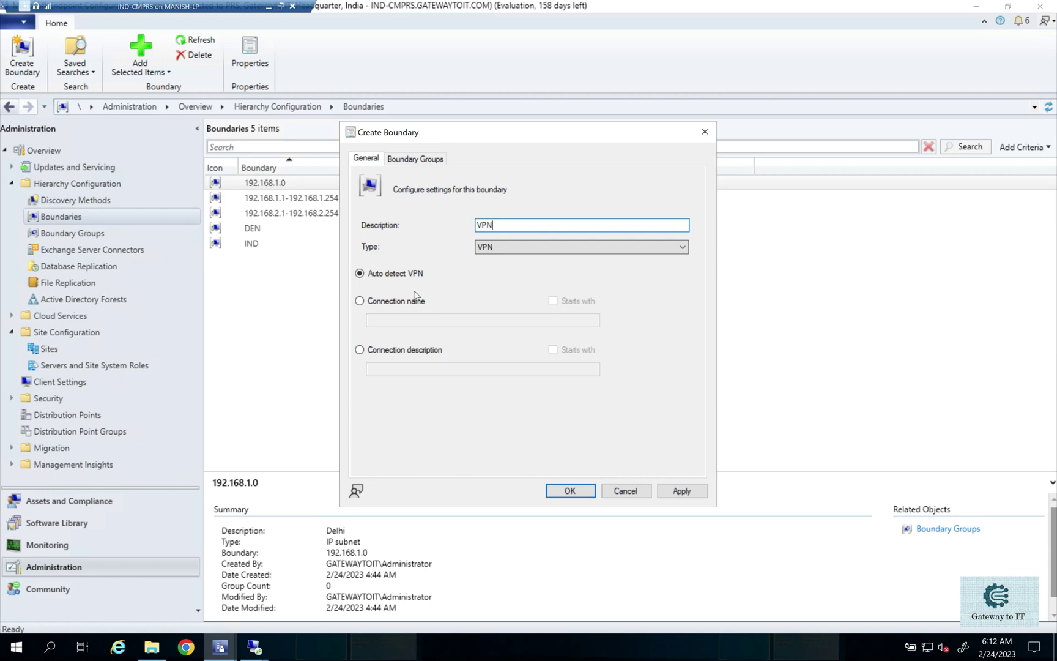
# Look at the connection name and connection description options, set the boundary back to Auto detect VPN, and save it.
pyautogui.click(360, 301)
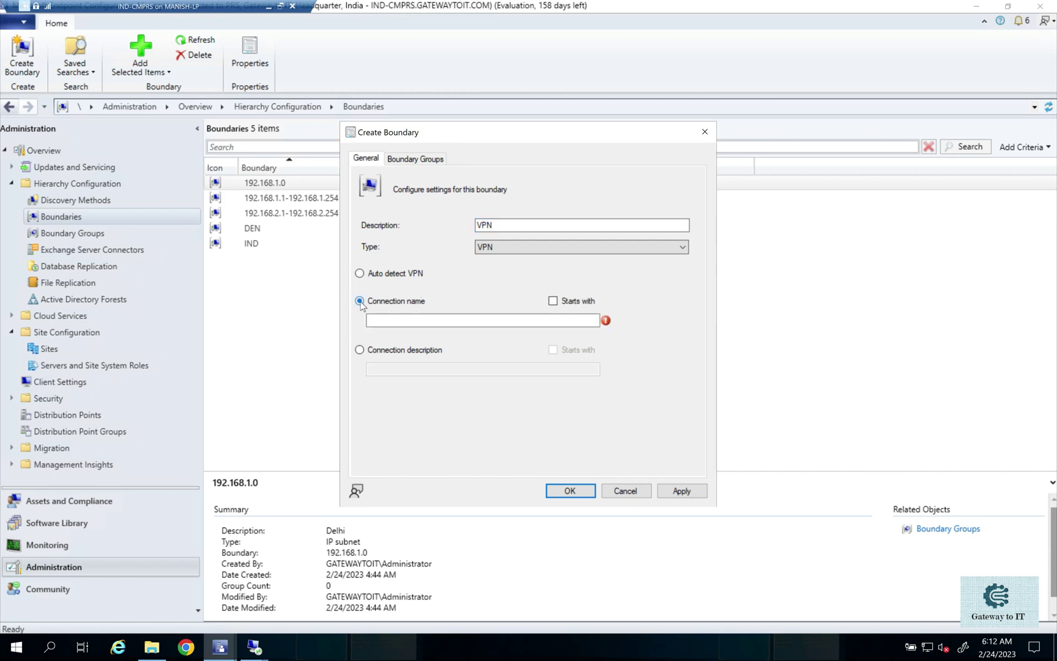
pyautogui.click(379, 320)
pyautogui.click(397, 351)
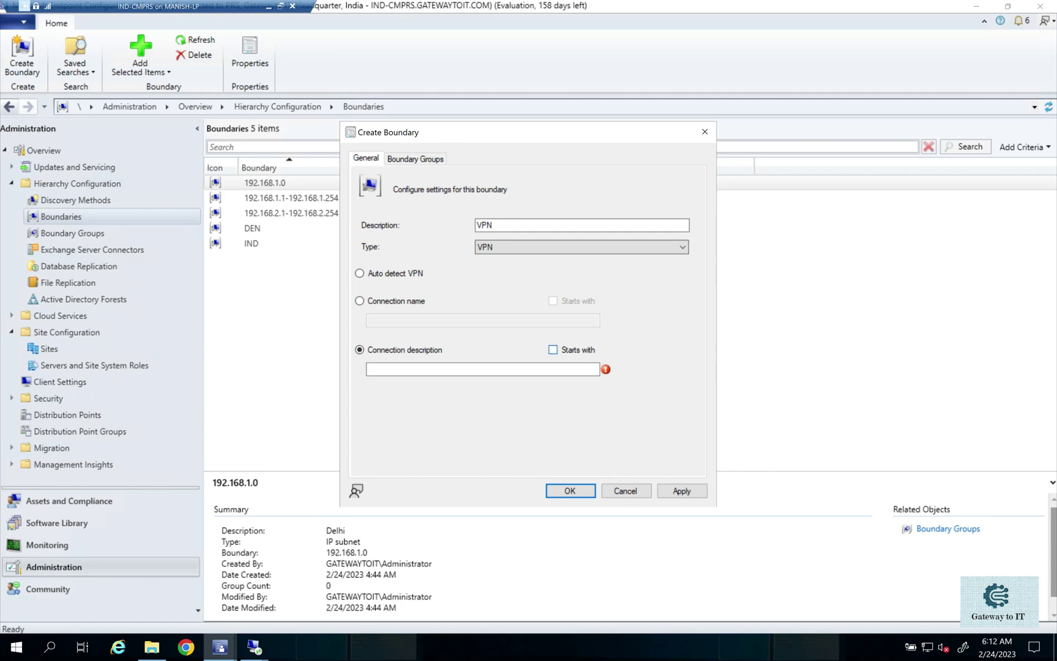
pyautogui.click(395, 274)
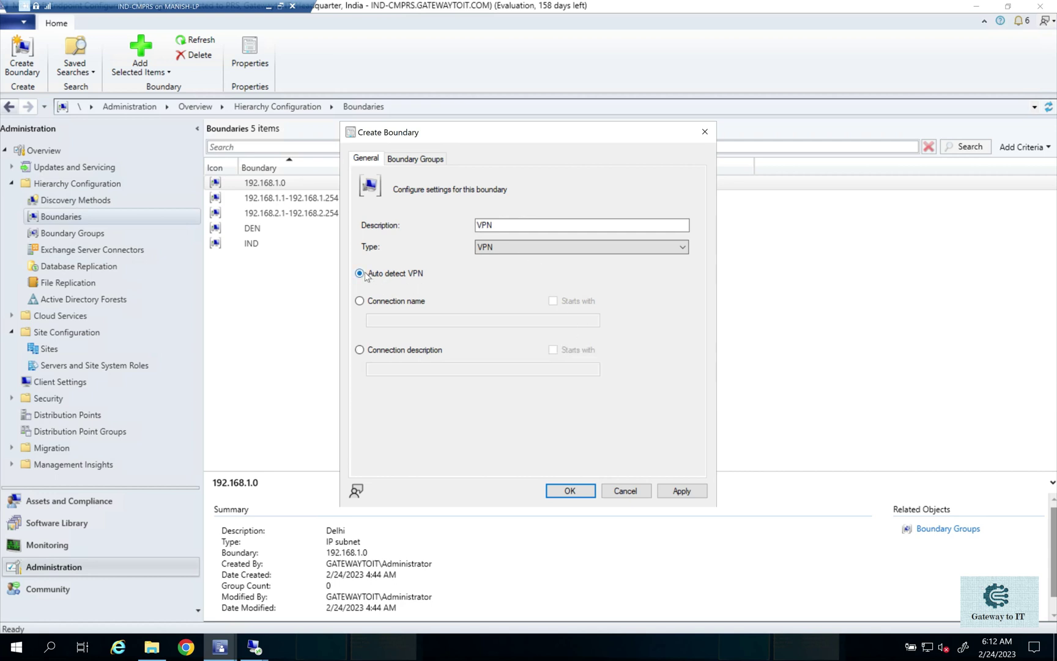
pyautogui.click(678, 490)
pyautogui.click(570, 490)
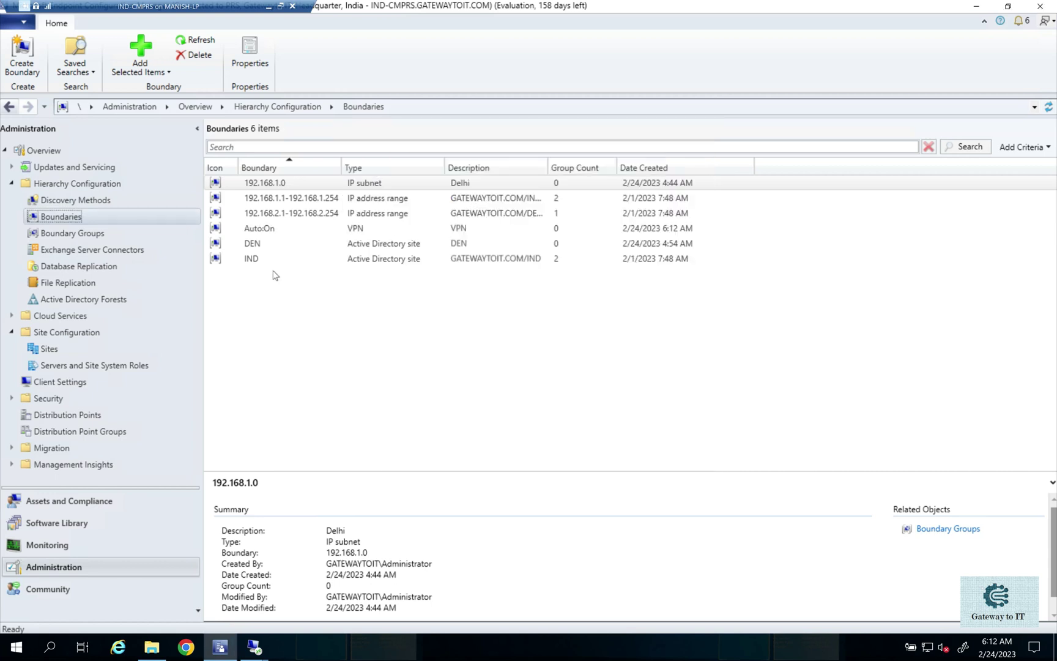
pyautogui.click(276, 234)
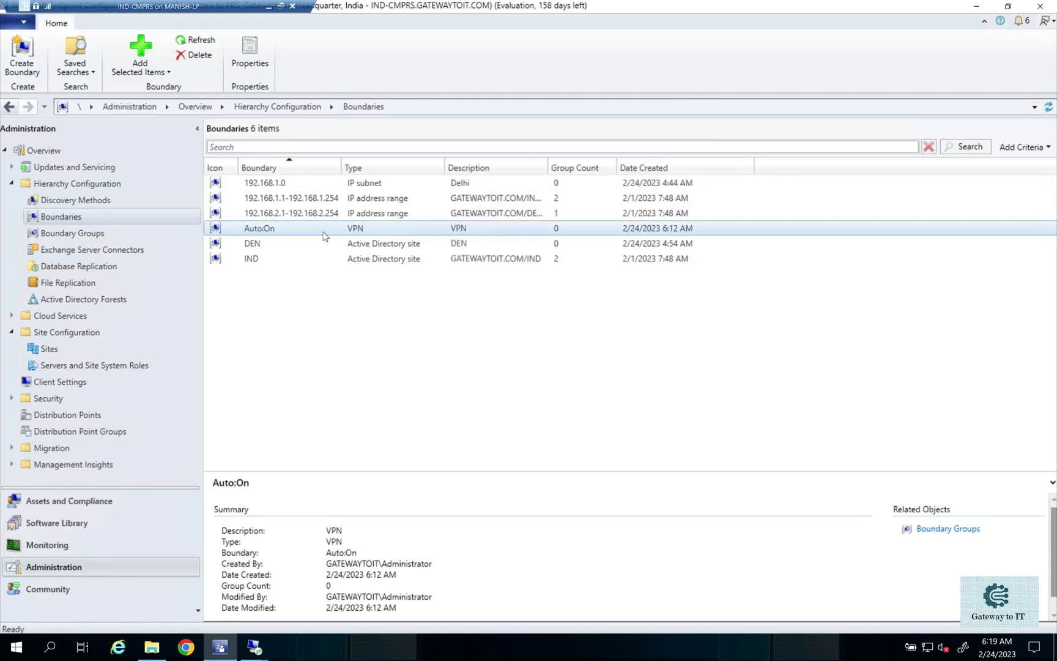
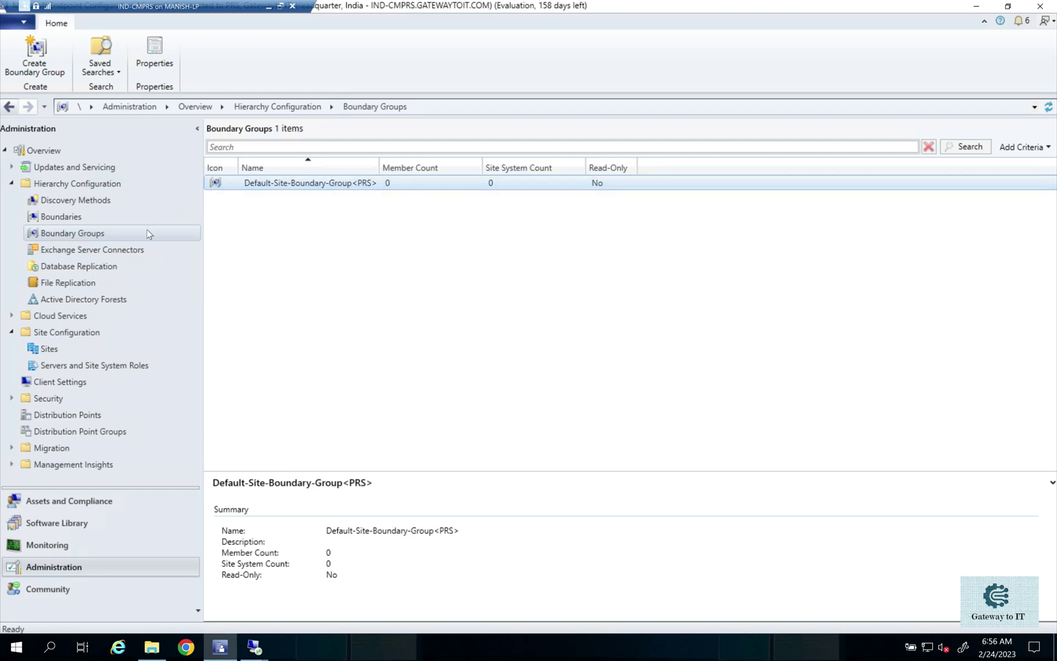
# Start a new boundary group named IND.
pyautogui.rightClick(146, 234)
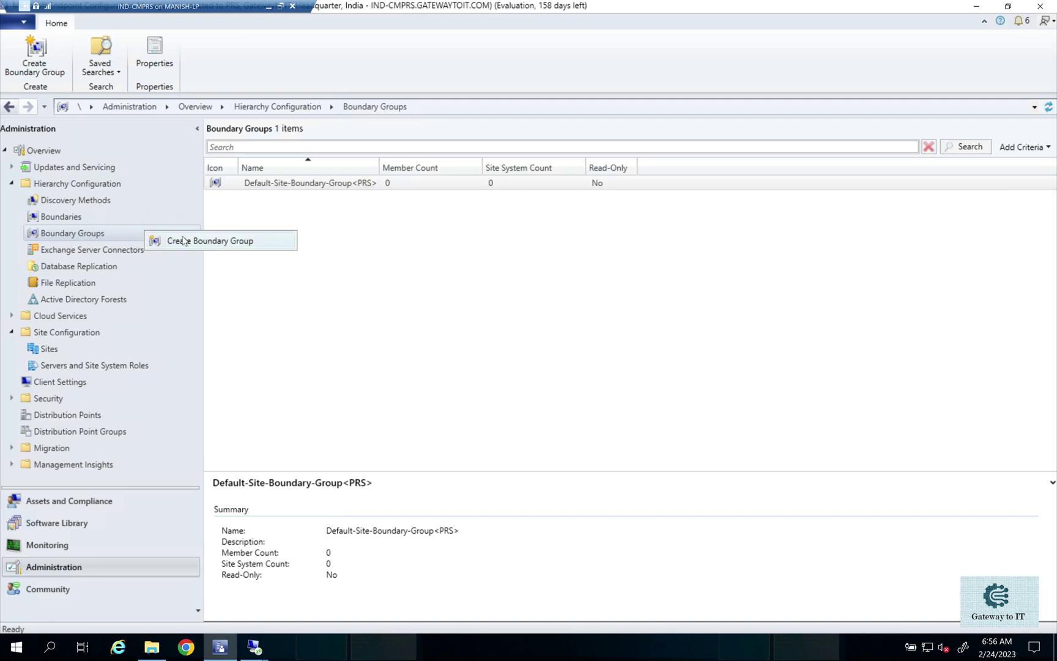
pyautogui.click(204, 240)
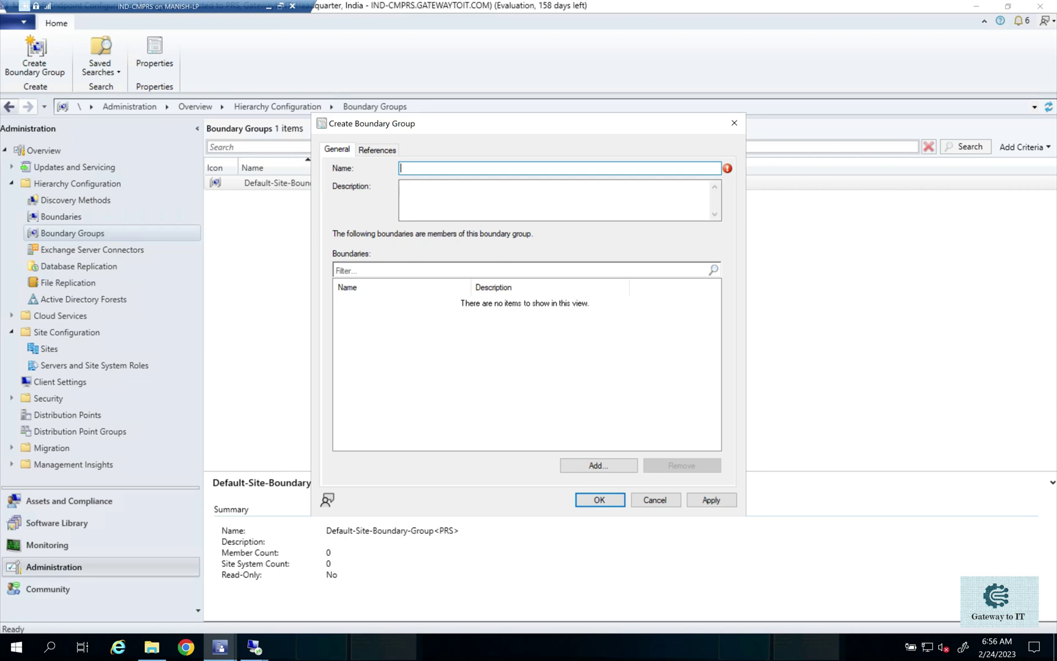
pyautogui.write('IND')
pyautogui.moveTo(419, 130); pyautogui.dragTo(457, 163)
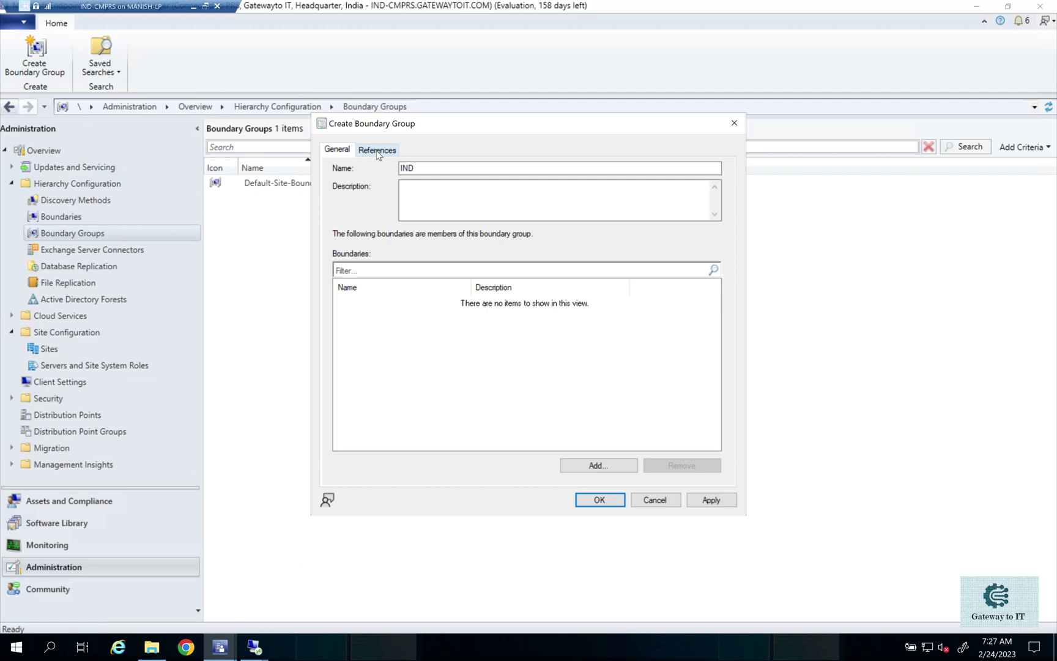
# Add the IND and 192.168.1.1-192.168.1.254 boundaries to the IND boundary group.
pyautogui.click(599, 465)
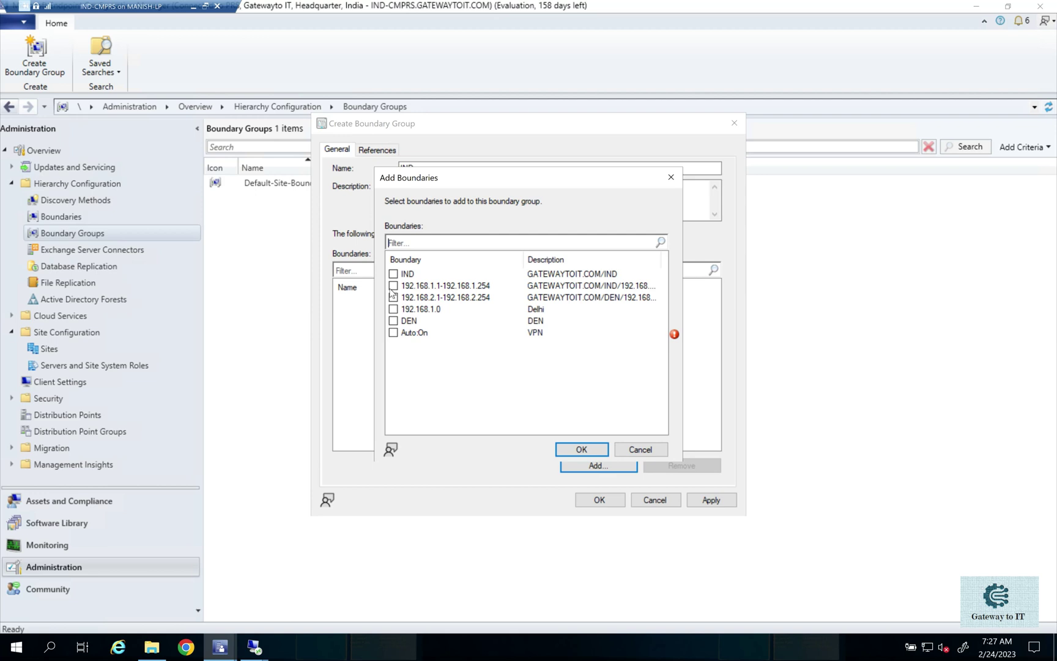
pyautogui.click(394, 274)
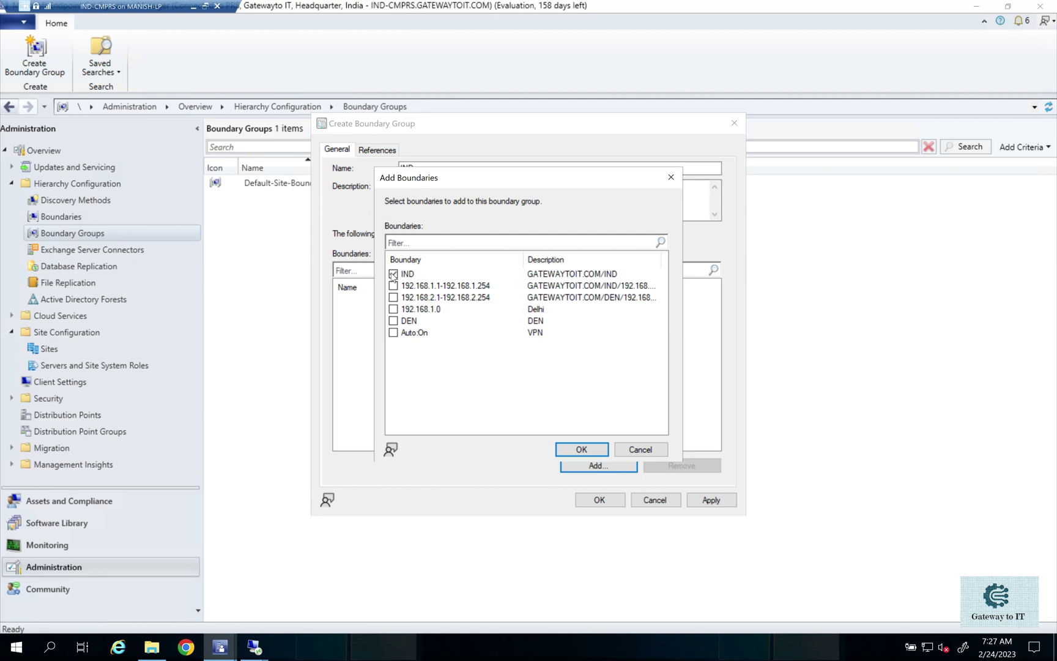
pyautogui.click(581, 452)
pyautogui.press('Return')
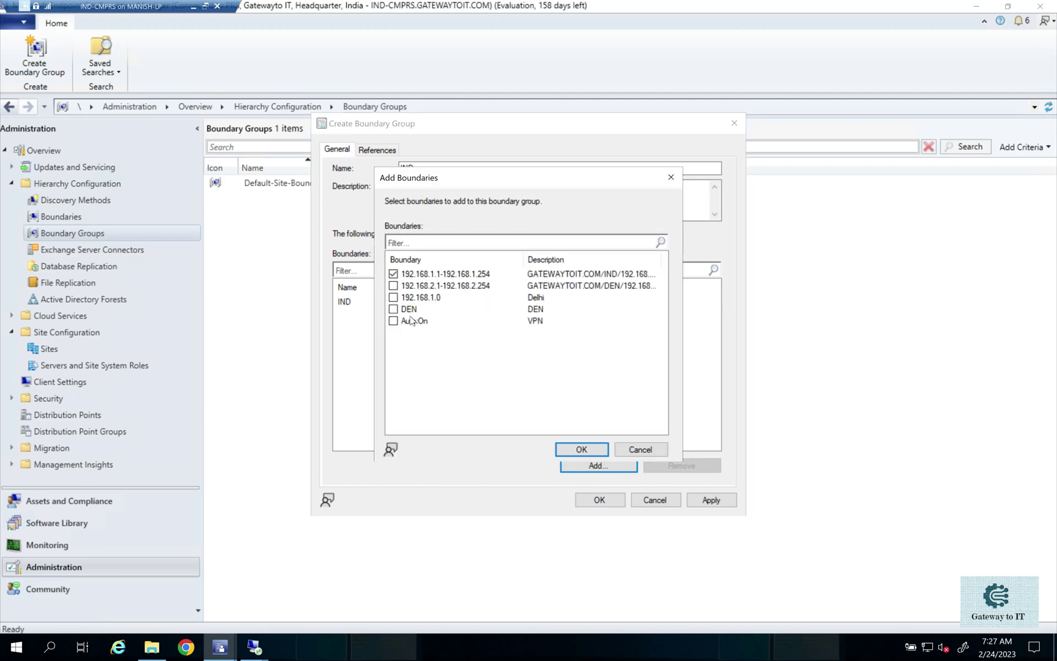
pyautogui.click(584, 453)
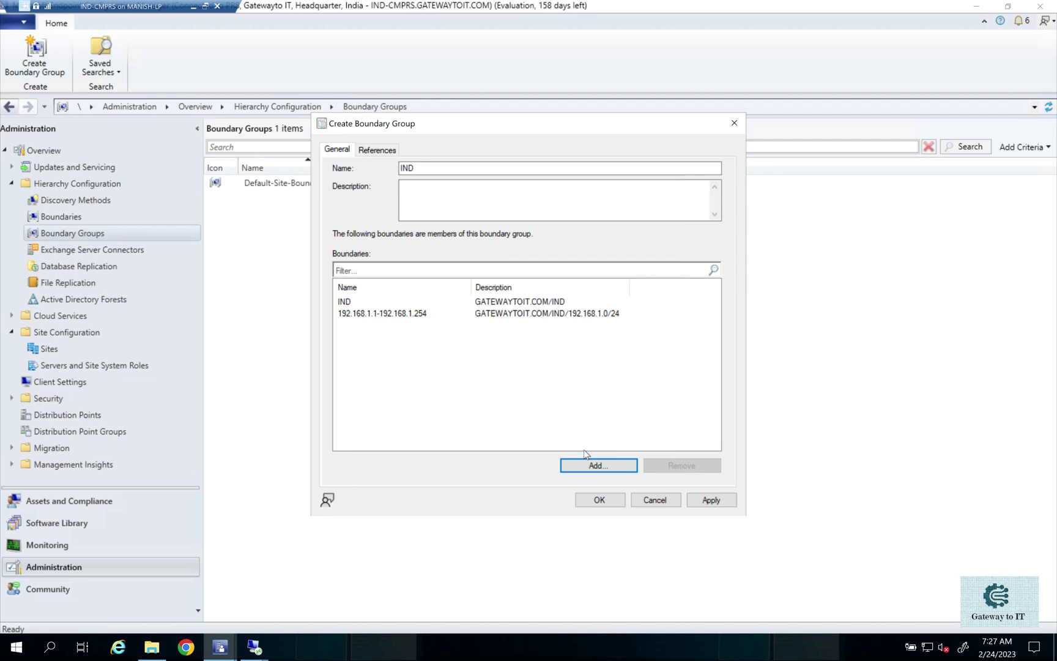
# Enable the IND boundary group for site assignment to PRS-Gatewayto IT, Headquarter, India, and apply the settings.
pyautogui.click(376, 150)
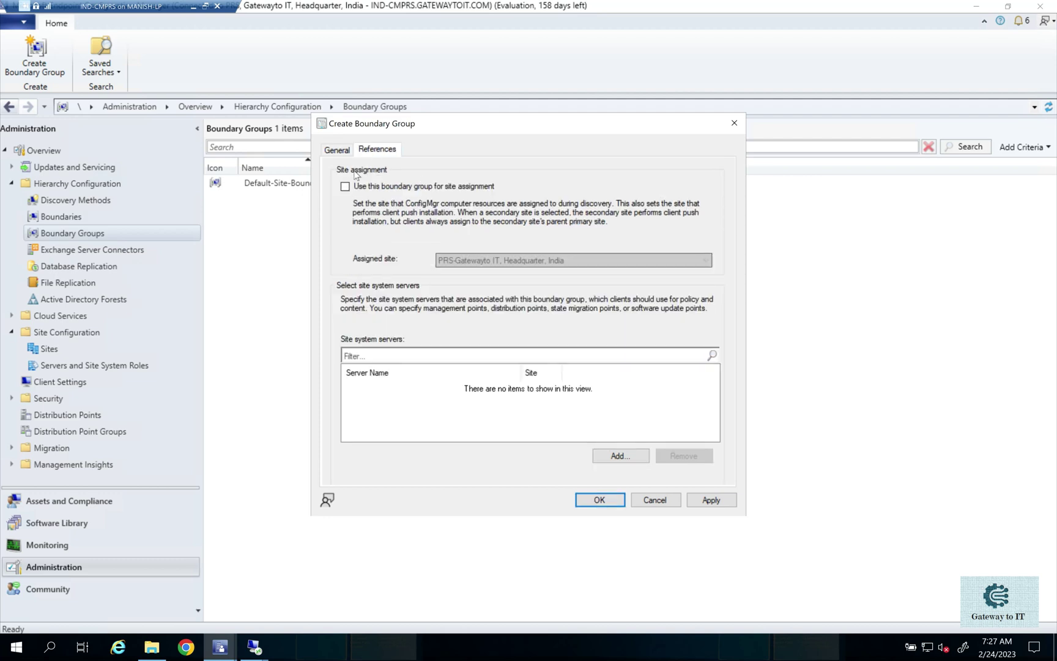
pyautogui.click(353, 187)
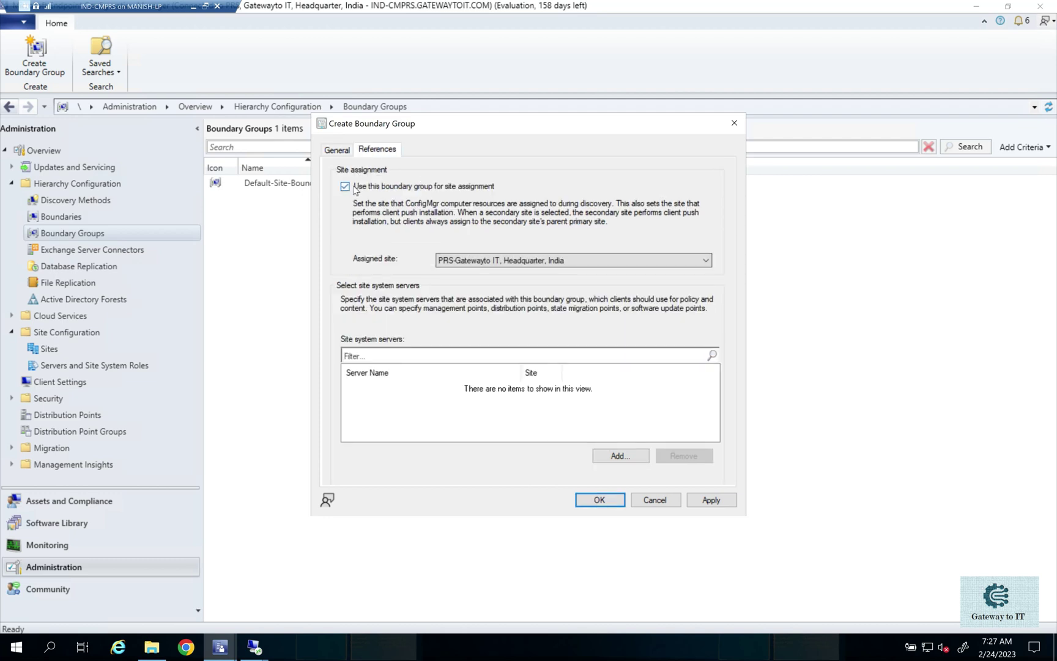
pyautogui.click(334, 151)
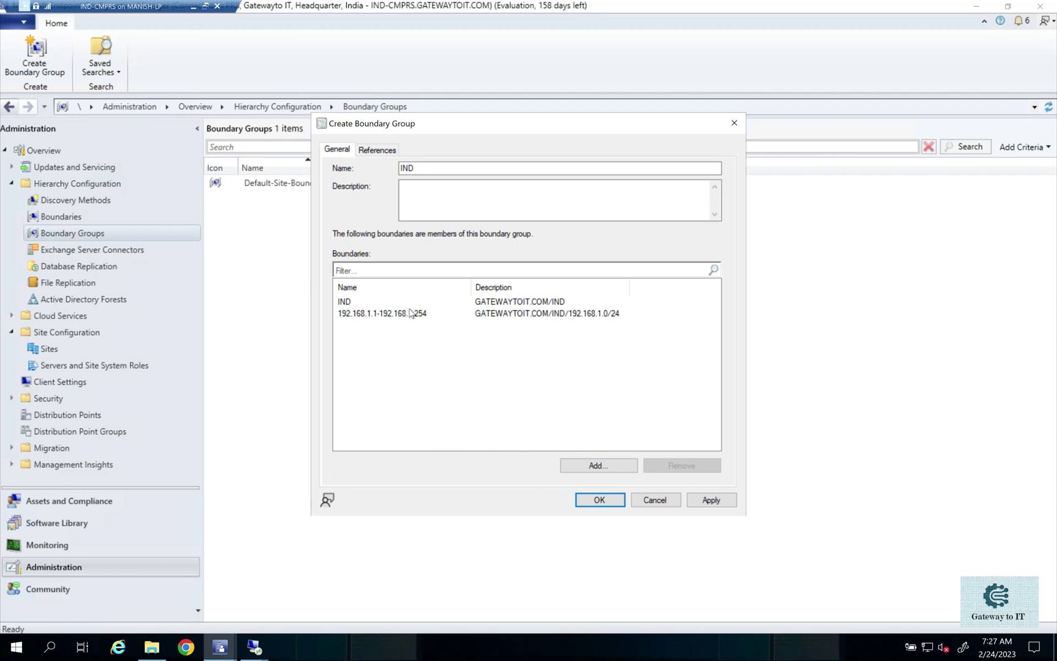
pyautogui.click(374, 150)
pyautogui.click(345, 187)
pyautogui.click(345, 187)
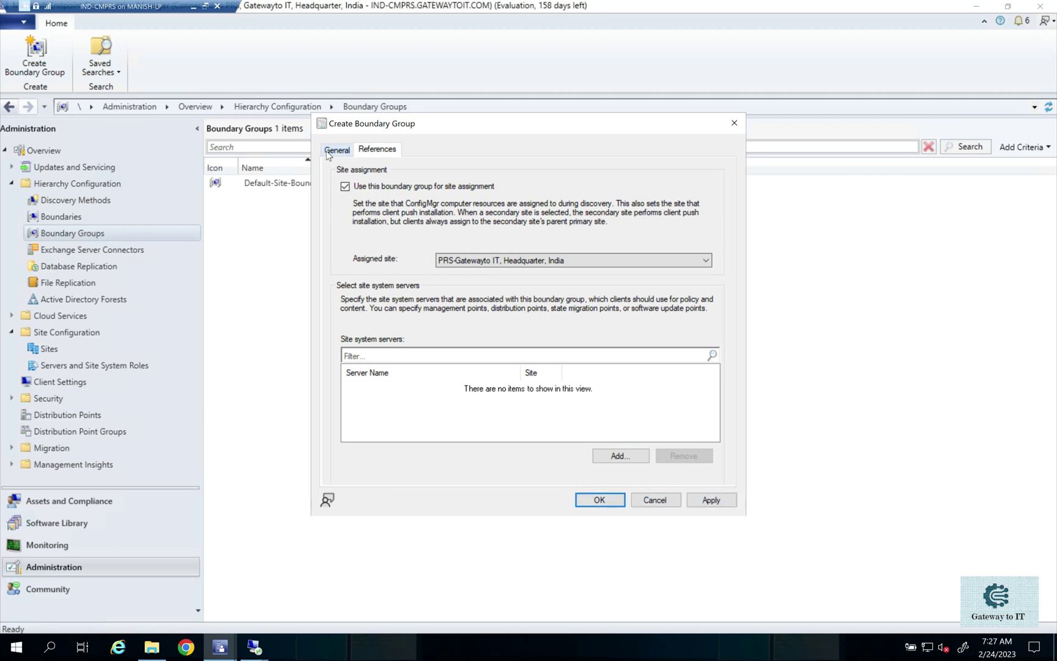
pyautogui.click(709, 500)
# Start a new boundary group named IND-Resource and add the IND boundary to it.
pyautogui.rightClick(122, 233)
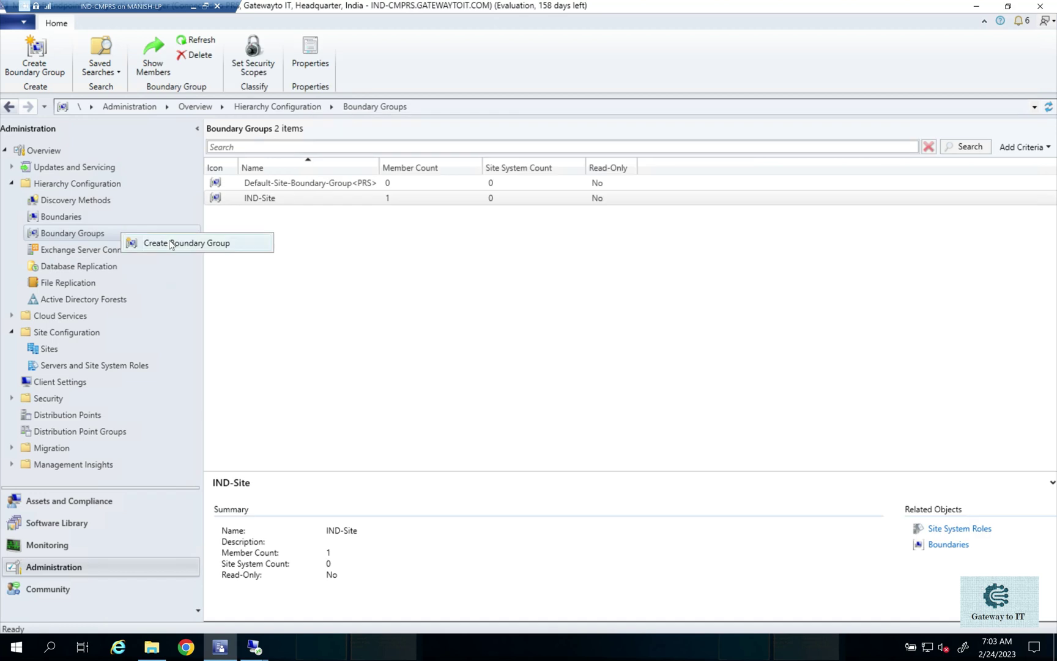
pyautogui.click(175, 243)
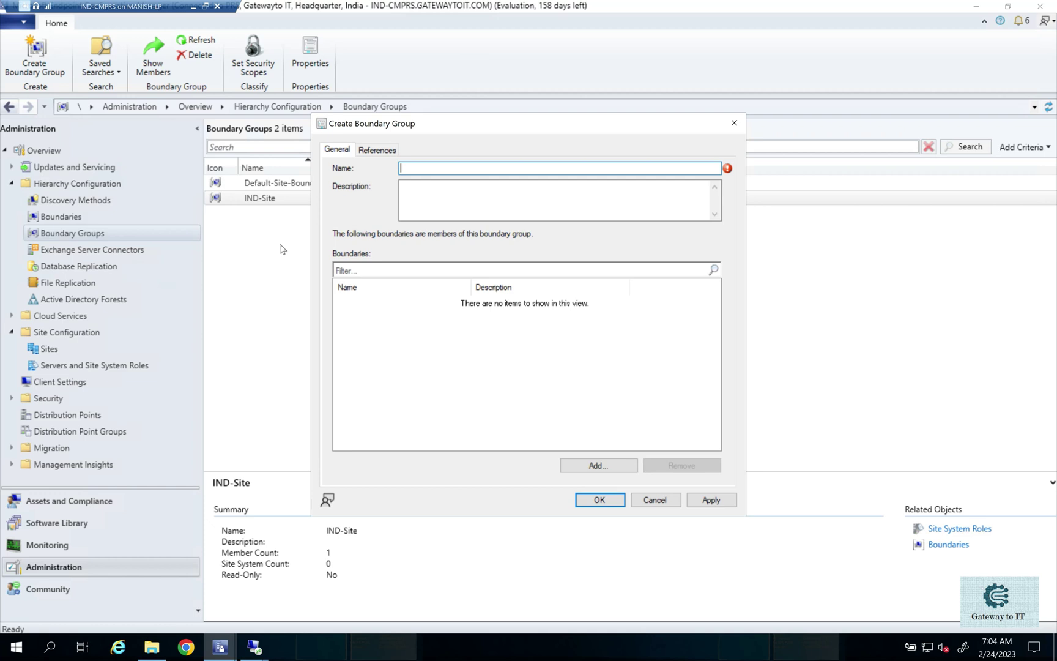
pyautogui.write('IND-Resource')
pyautogui.click(580, 468)
pyautogui.click(393, 274)
pyautogui.click(581, 449)
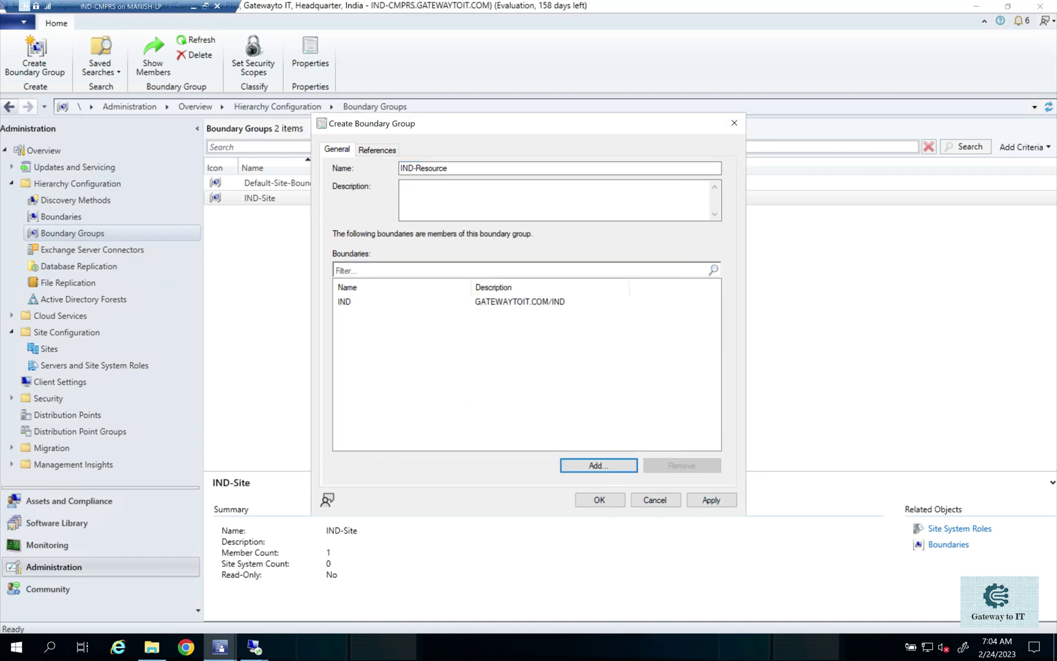
# Add the site system server \\IND-CMPRS.GATEWAYTOIT.COM to the IND-Resource group without site assignment, save the group, and select it in the list.
pyautogui.click(380, 153)
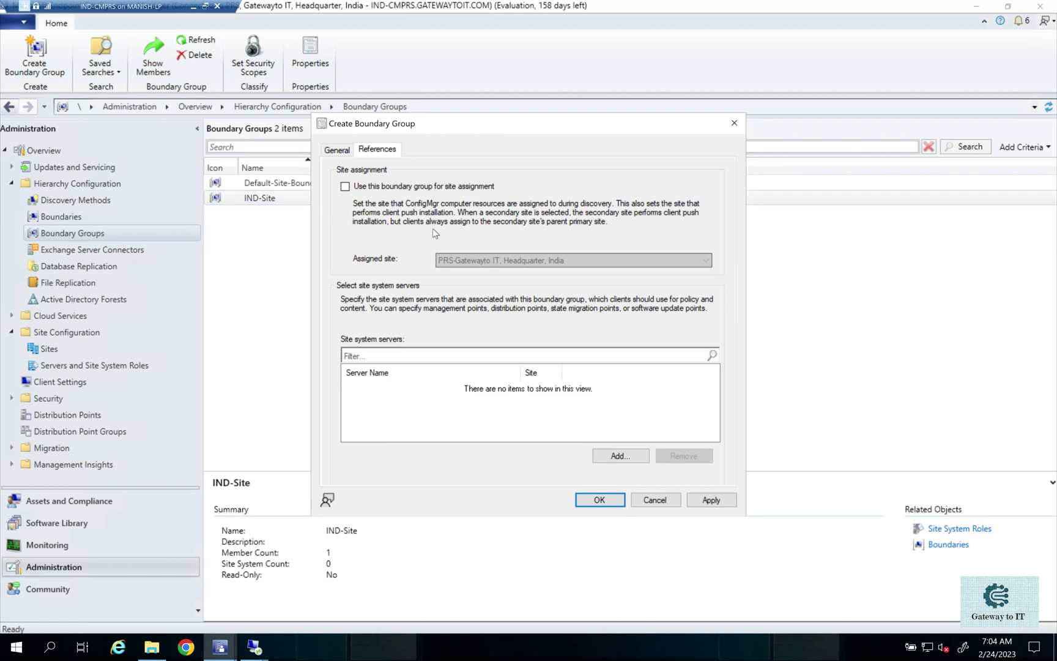
pyautogui.click(619, 454)
pyautogui.click(392, 276)
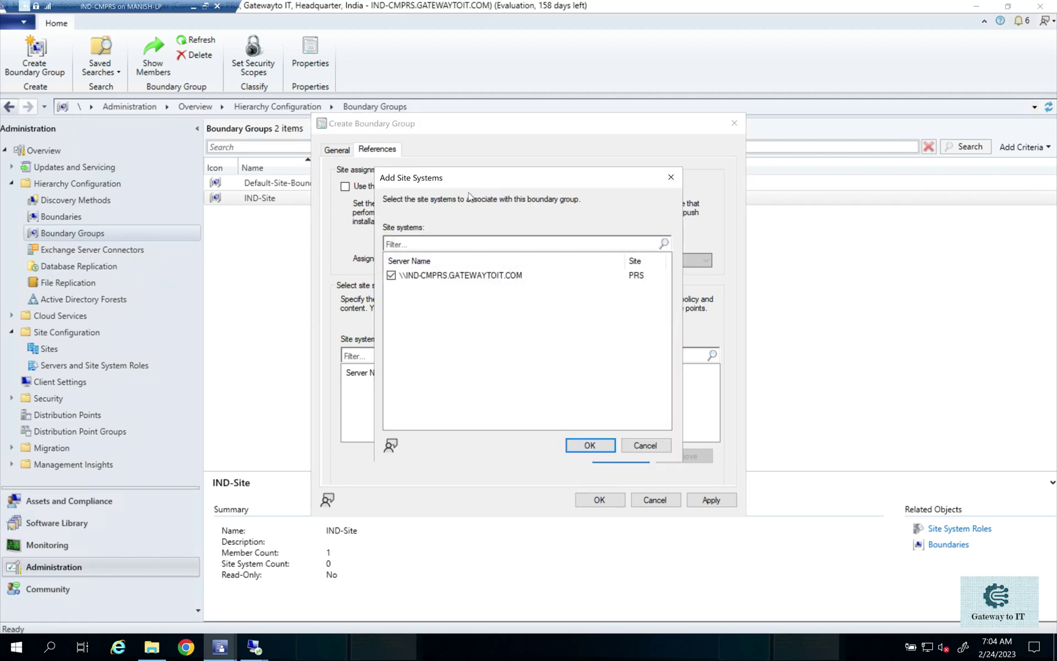
pyautogui.moveTo(474, 184); pyautogui.dragTo(620, 184)
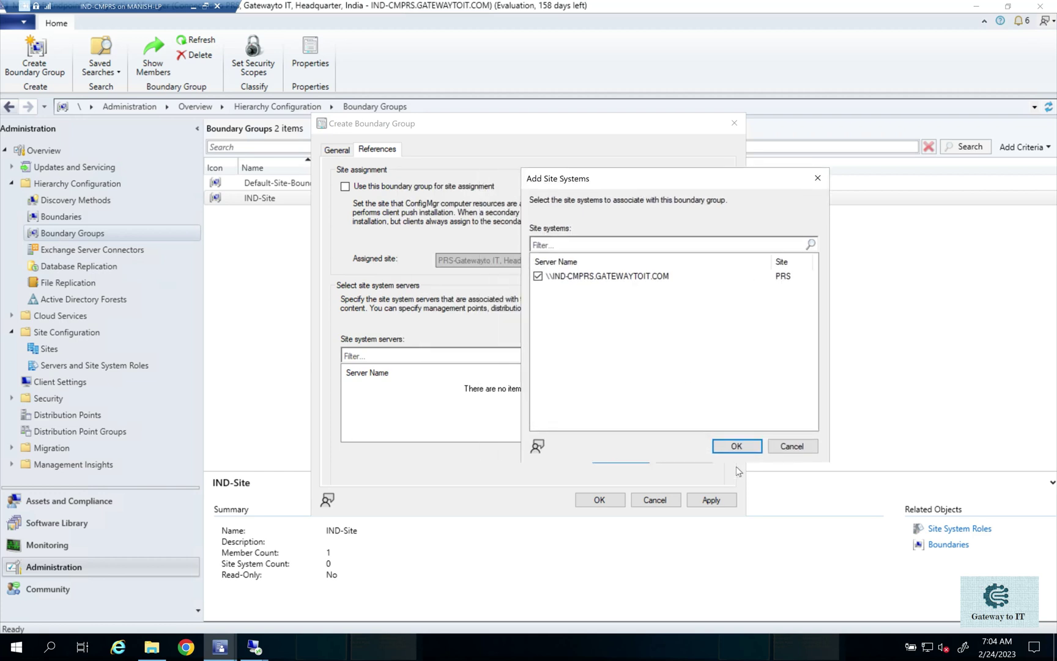
pyautogui.click(736, 446)
pyautogui.click(421, 387)
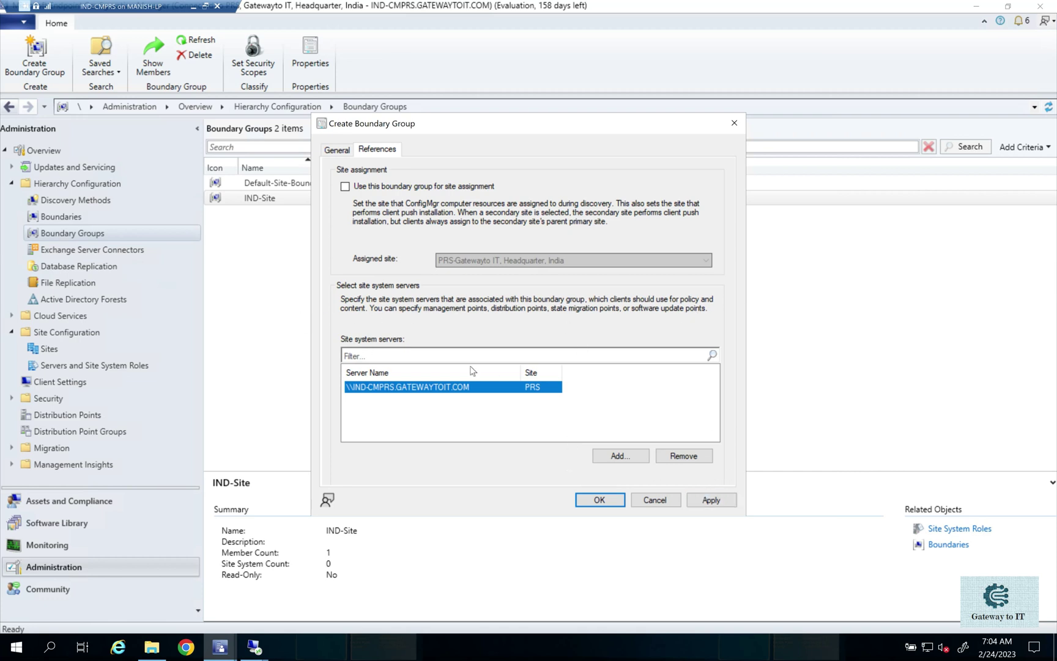
pyautogui.click(711, 500)
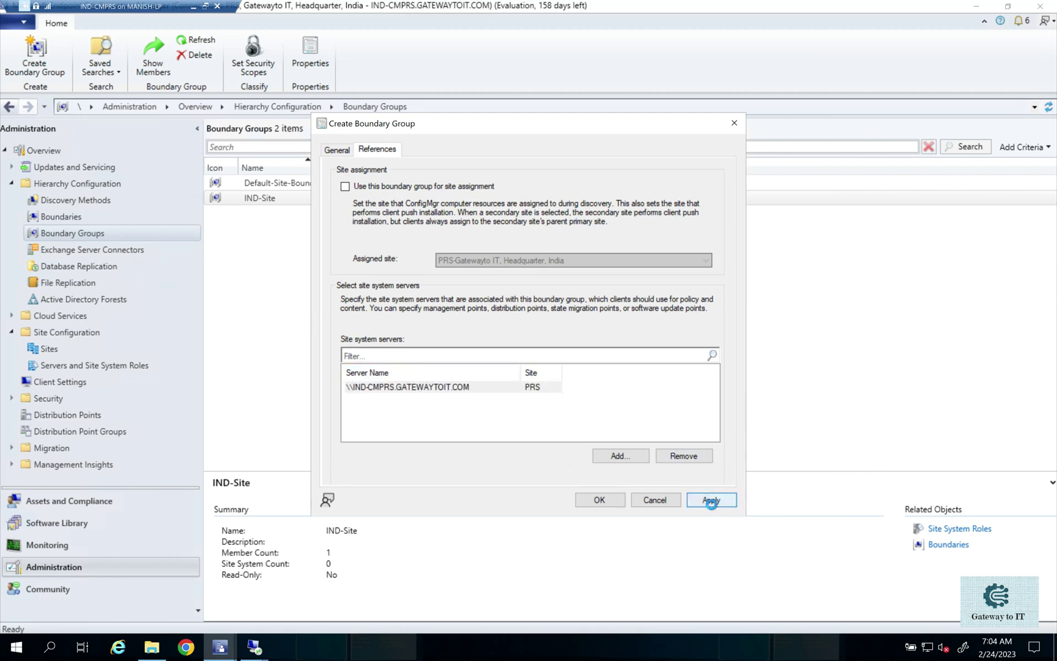
pyautogui.click(600, 500)
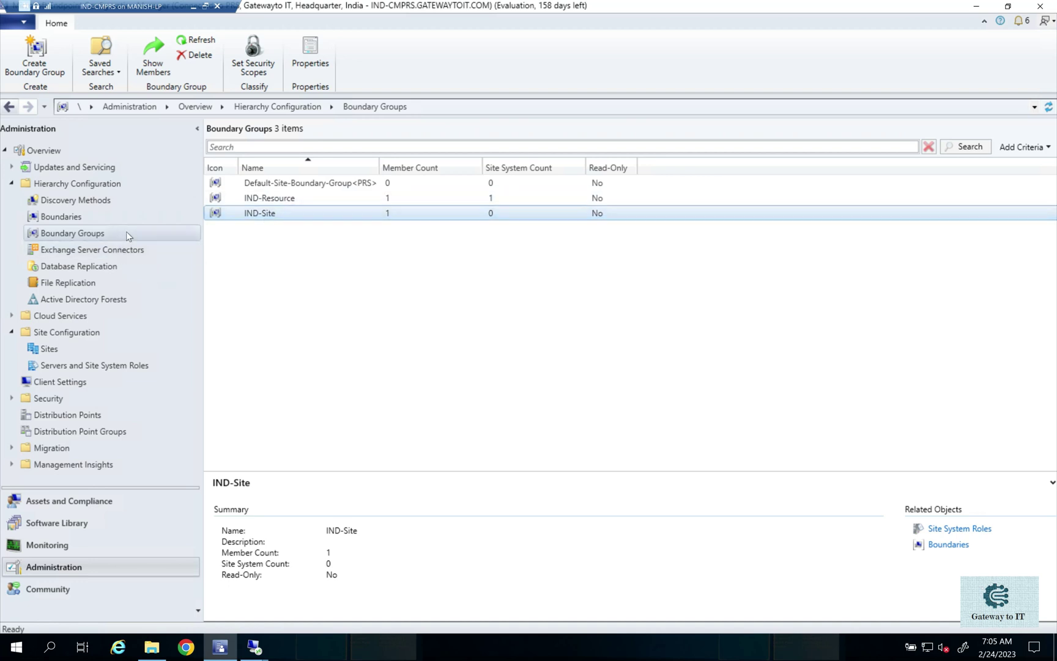
pyautogui.click(286, 199)
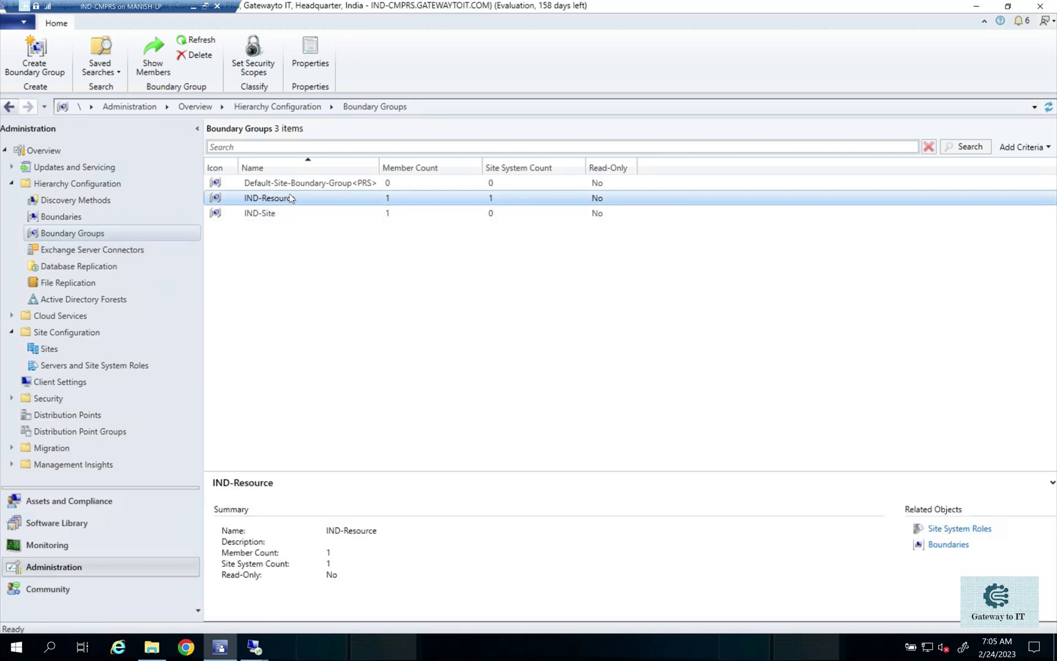
# Create a new boundary group named DEN-Resource, add the DEN boundary as its member, and apply the settings.
pyautogui.click(130, 234)
pyautogui.rightClick(140, 235)
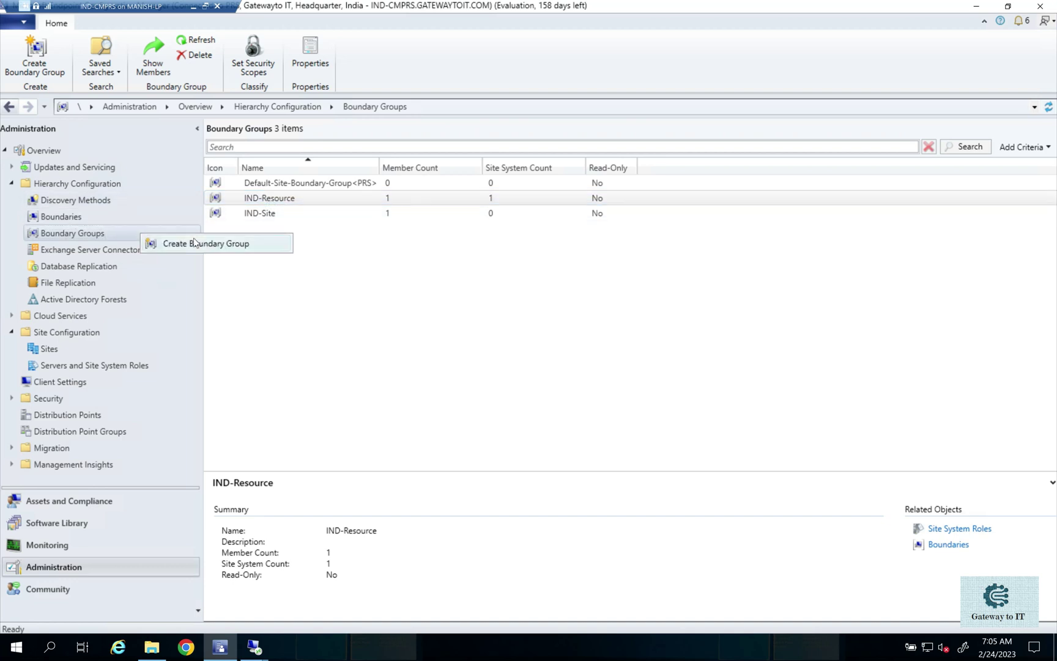
pyautogui.click(211, 245)
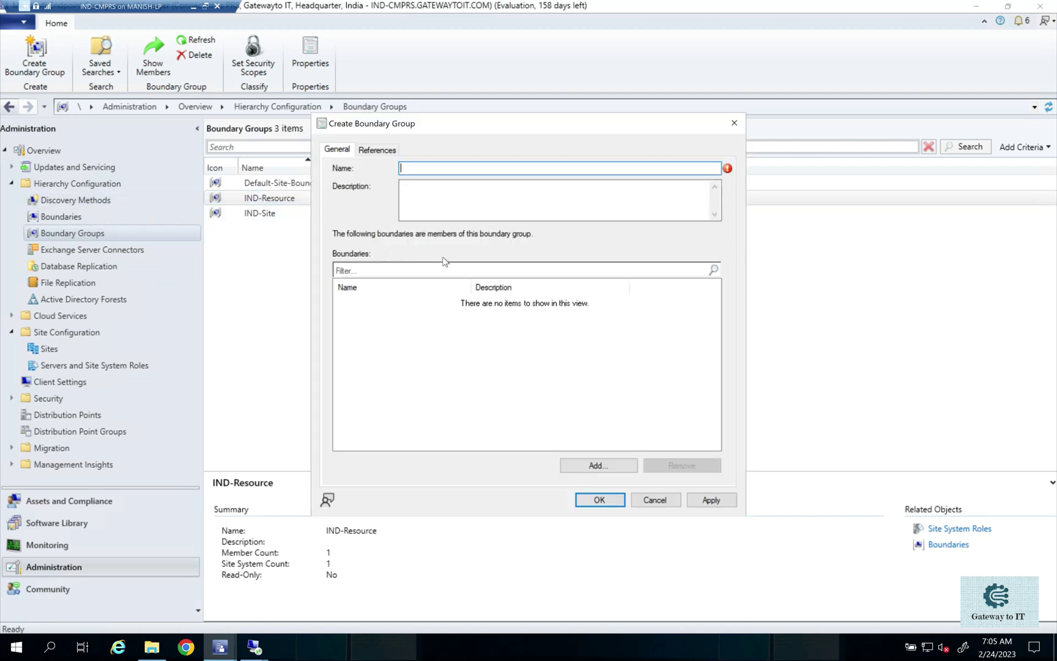
pyautogui.write('DEN')
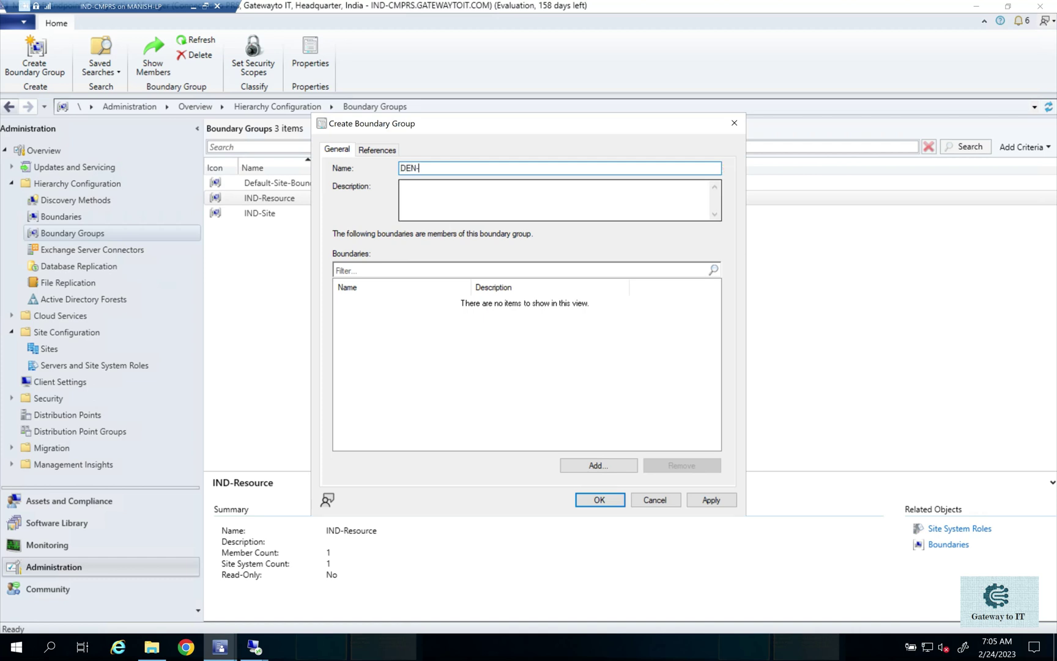
pyautogui.write('-Resource')
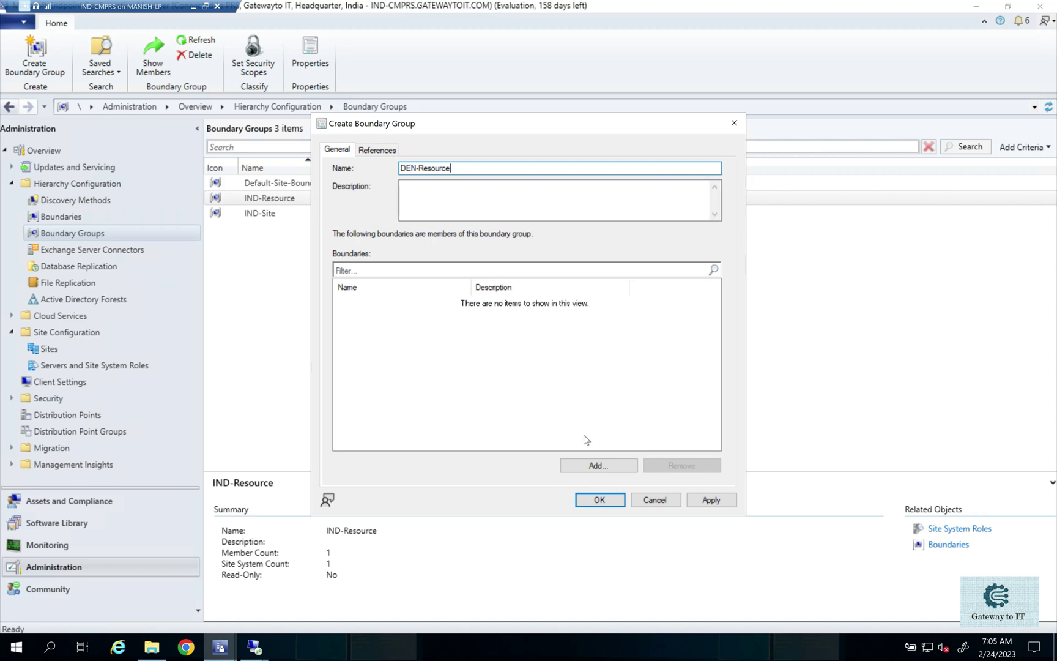
pyautogui.click(593, 463)
pyautogui.click(393, 321)
pyautogui.click(580, 449)
pyautogui.click(708, 499)
pyautogui.click(374, 151)
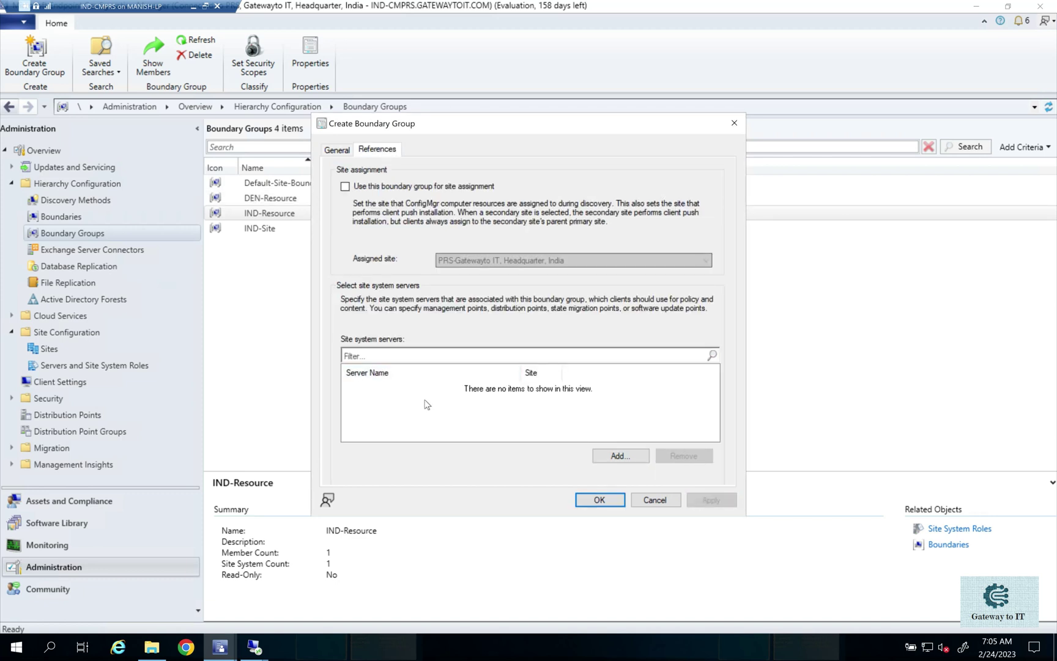
pyautogui.click(620, 455)
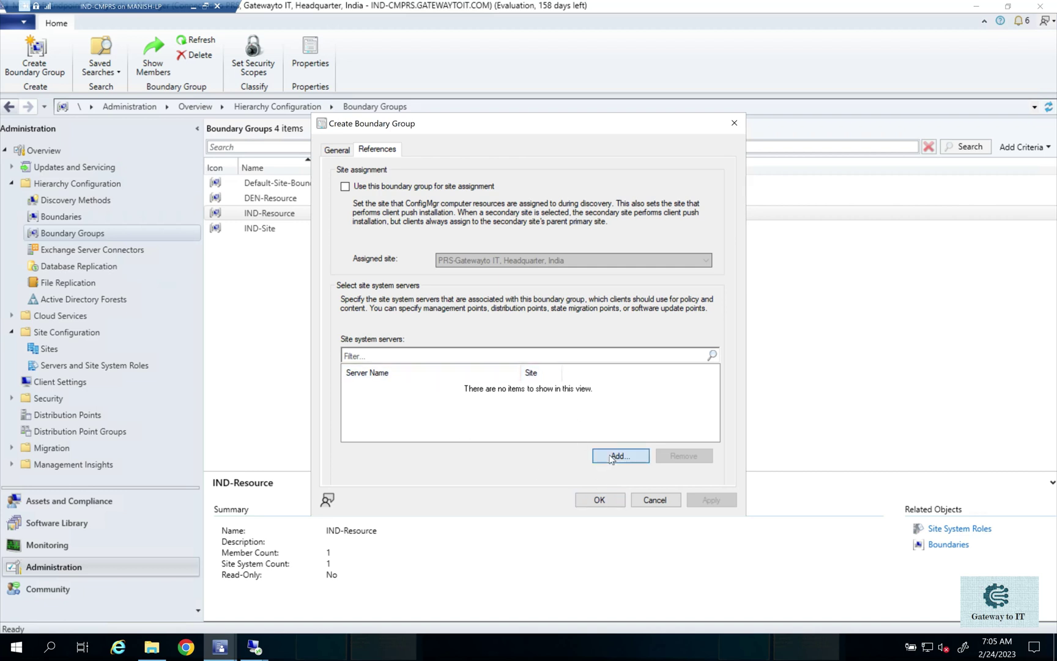
pyautogui.click(646, 446)
# Finish creating the DEN-Resource boundary group and open its properties from the boundary group list.
pyautogui.click(600, 498)
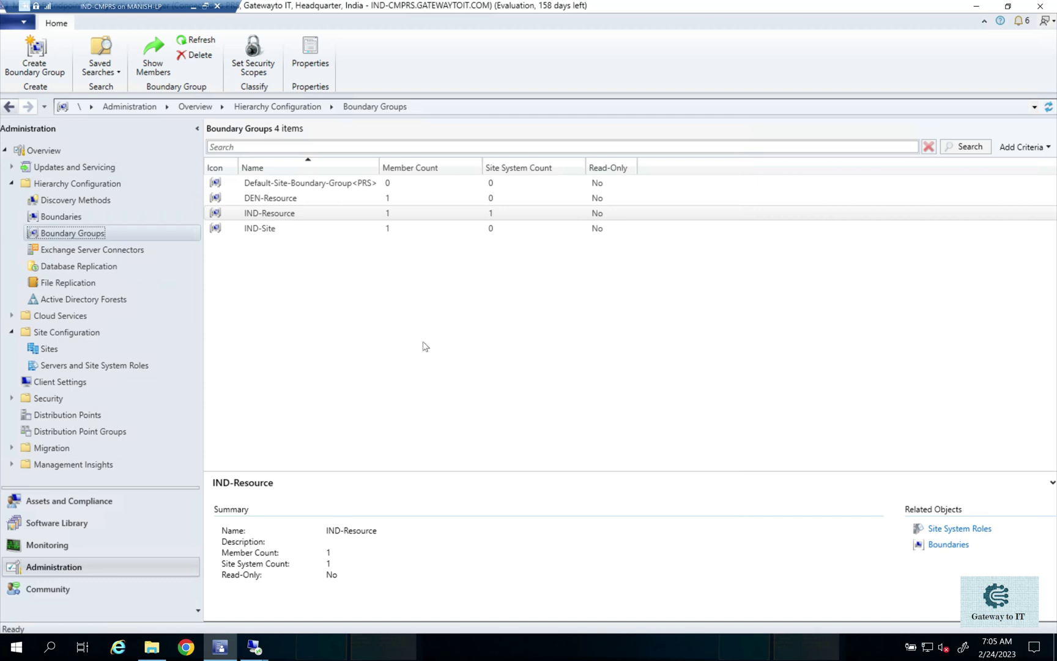
pyautogui.click(276, 200)
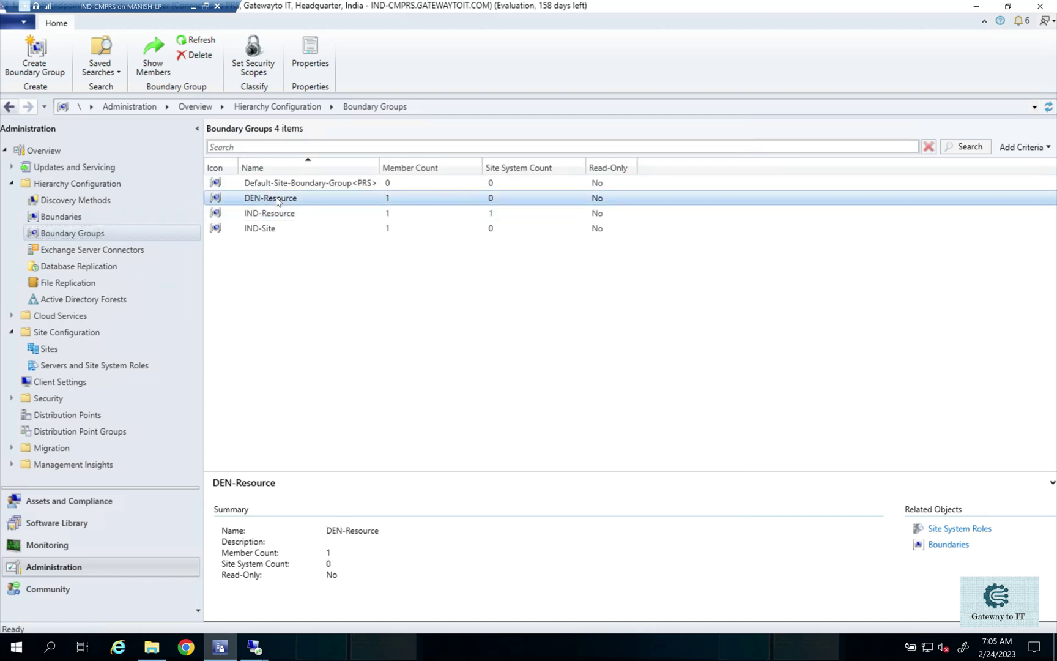
pyautogui.rightClick(277, 201)
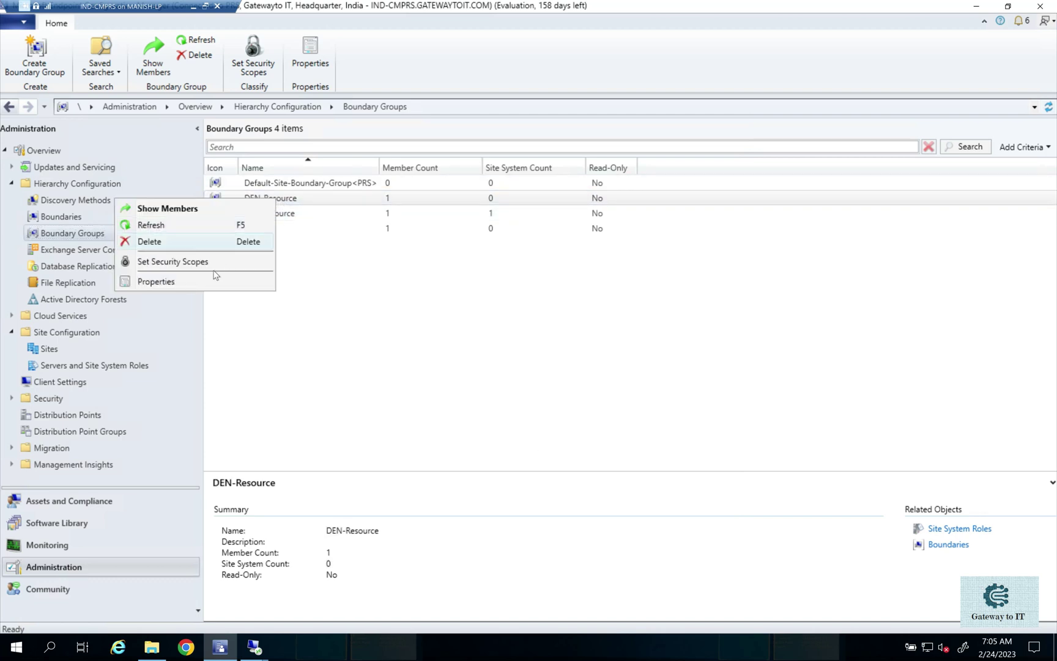
pyautogui.click(198, 285)
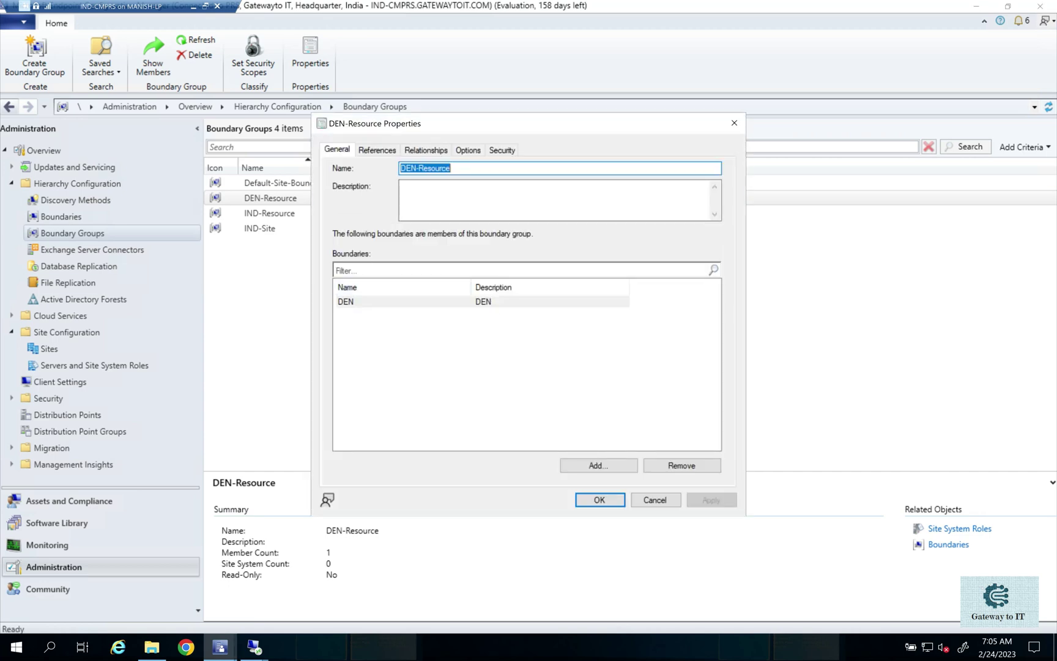
# Add the site system server \\IND-CMPRS.GATEWAYTOIT.COM to the DEN-Resource group's references and select it in the server list.
pyautogui.click(379, 149)
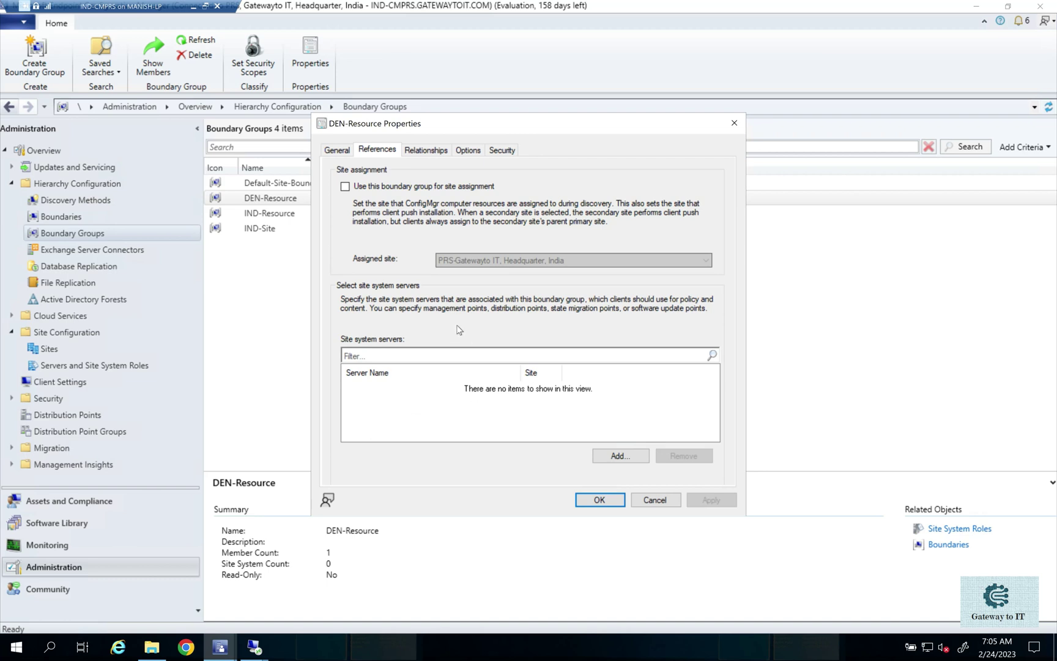
pyautogui.click(617, 456)
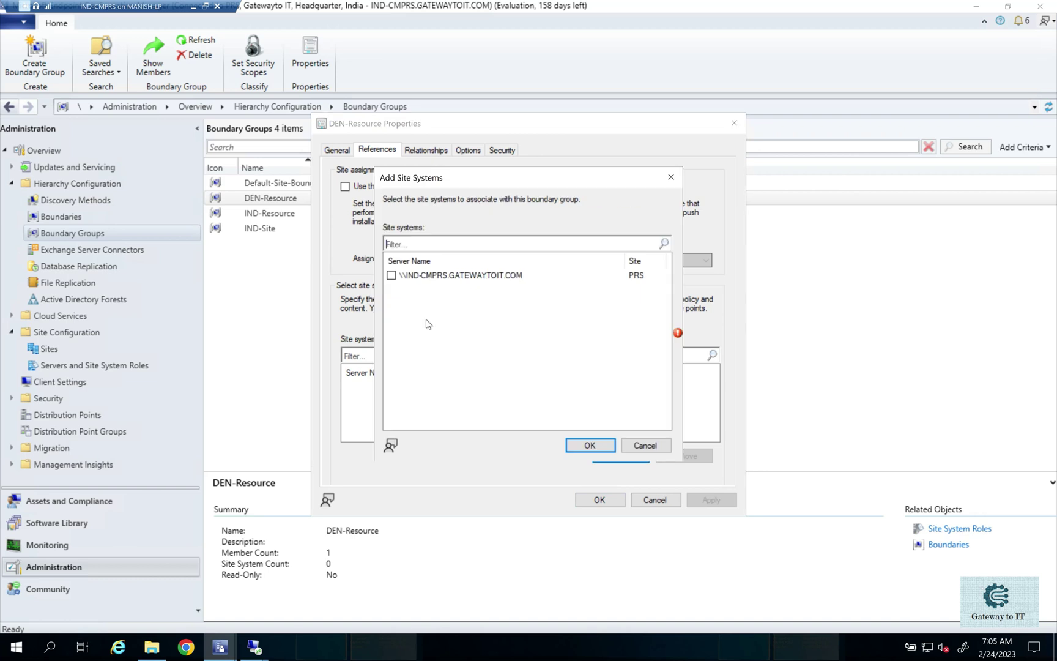
pyautogui.click(391, 276)
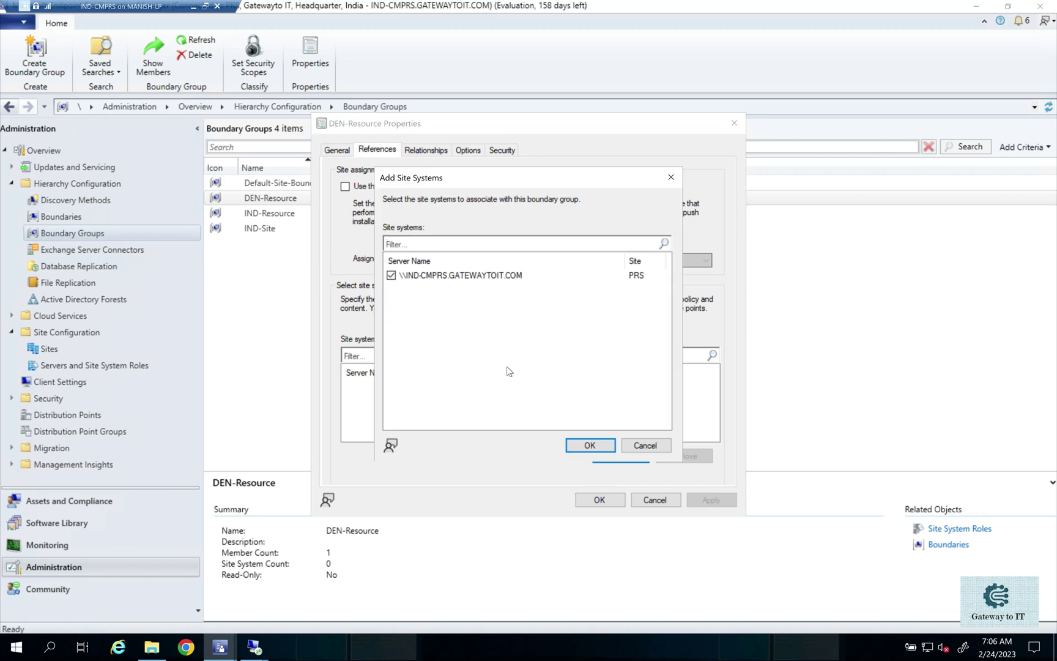
pyautogui.click(590, 445)
pyautogui.click(401, 387)
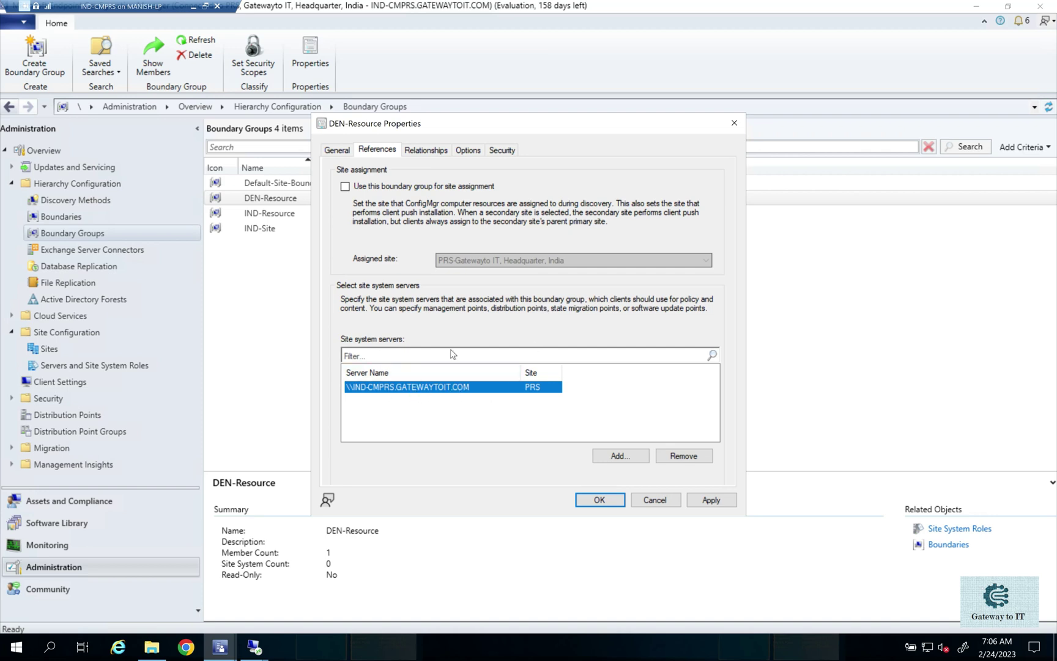
pyautogui.click(436, 153)
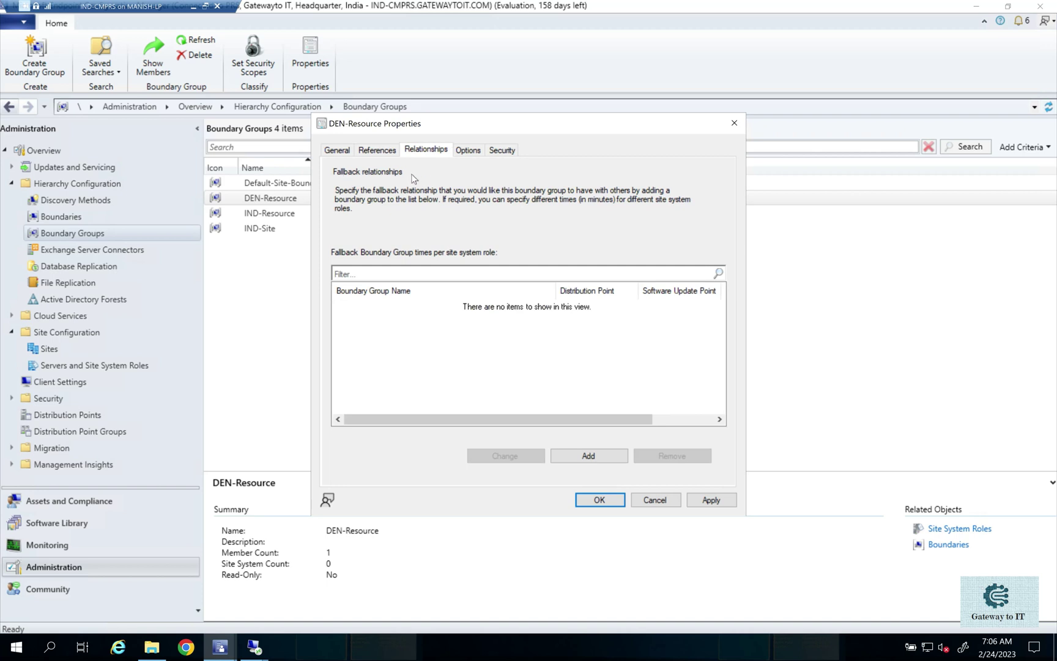
pyautogui.click(580, 457)
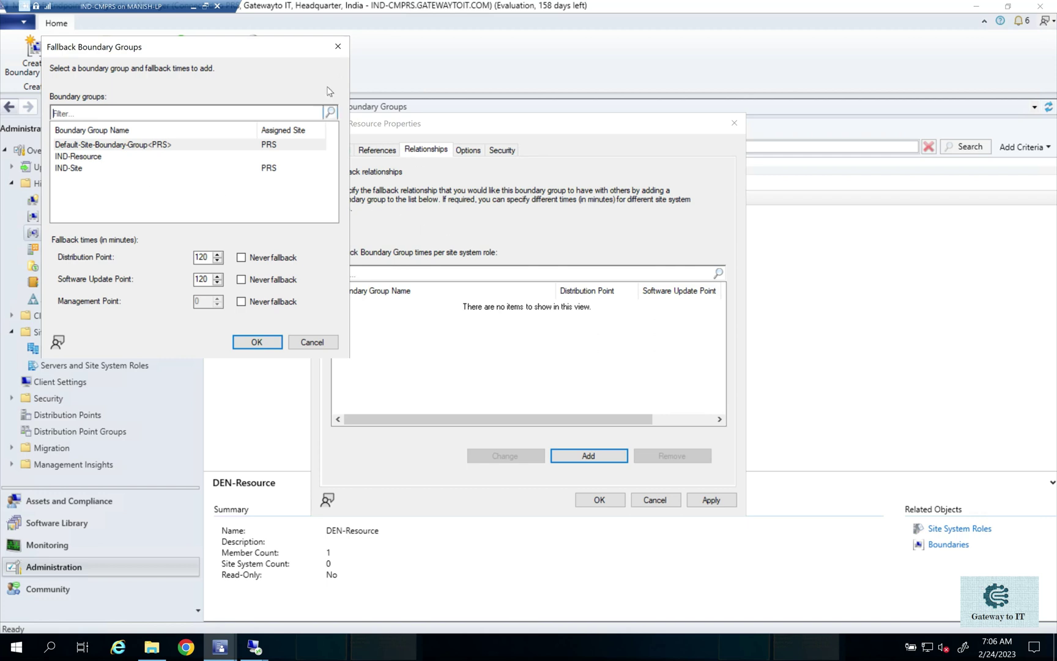
pyautogui.click(337, 46)
pyautogui.click(376, 148)
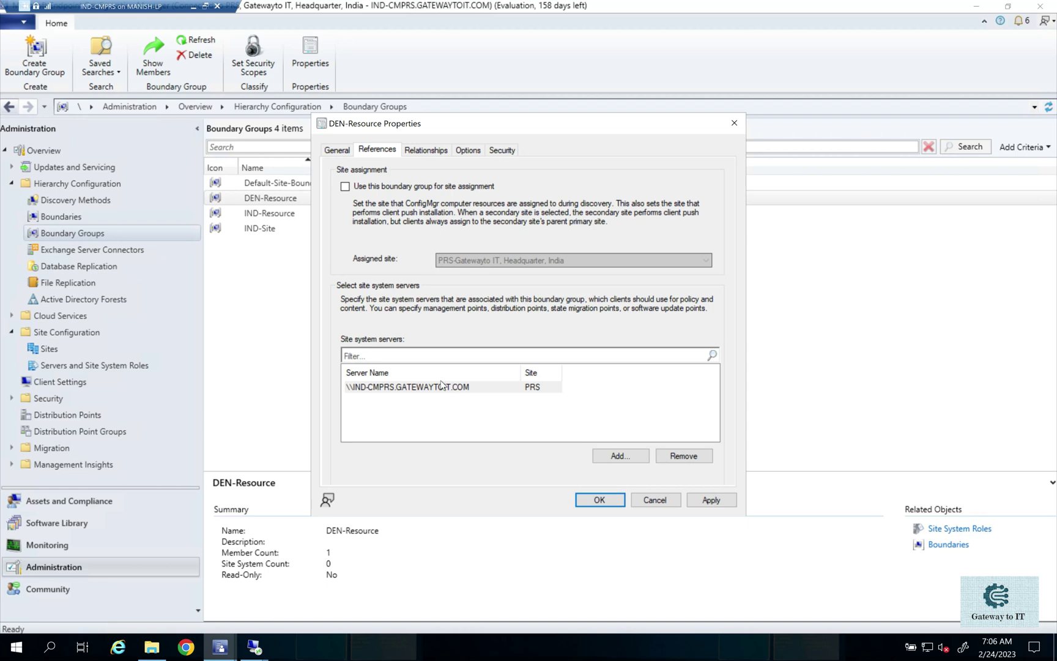
# Add IND-Resource as a fallback group of DEN-Resource with Never fallback for the distribution point and software update point, and save.
pyautogui.click(428, 150)
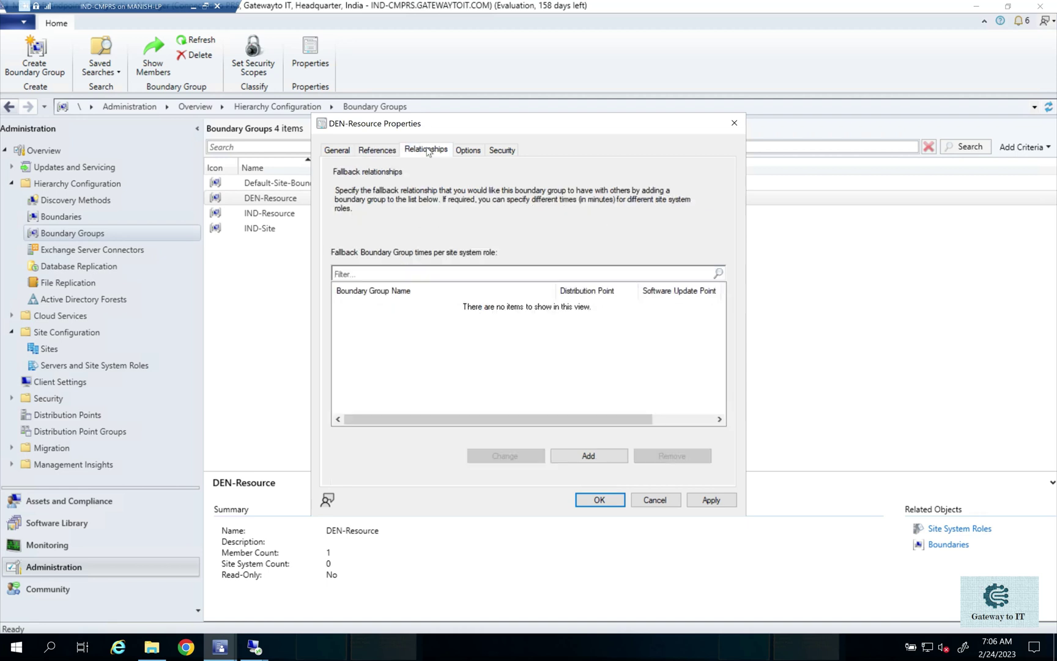
pyautogui.click(577, 455)
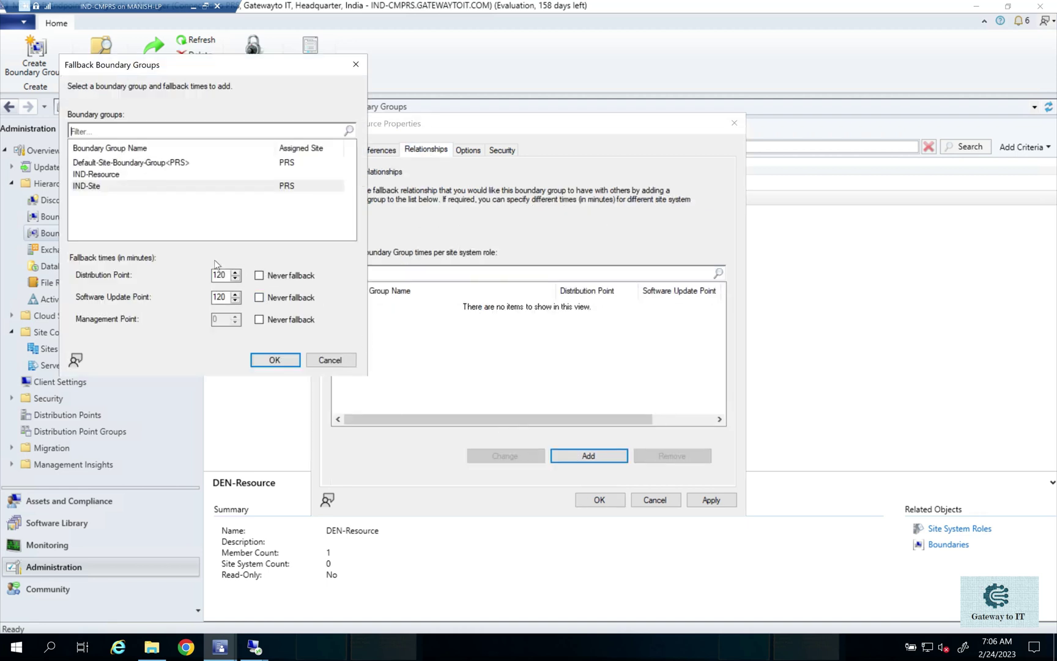
pyautogui.click(104, 175)
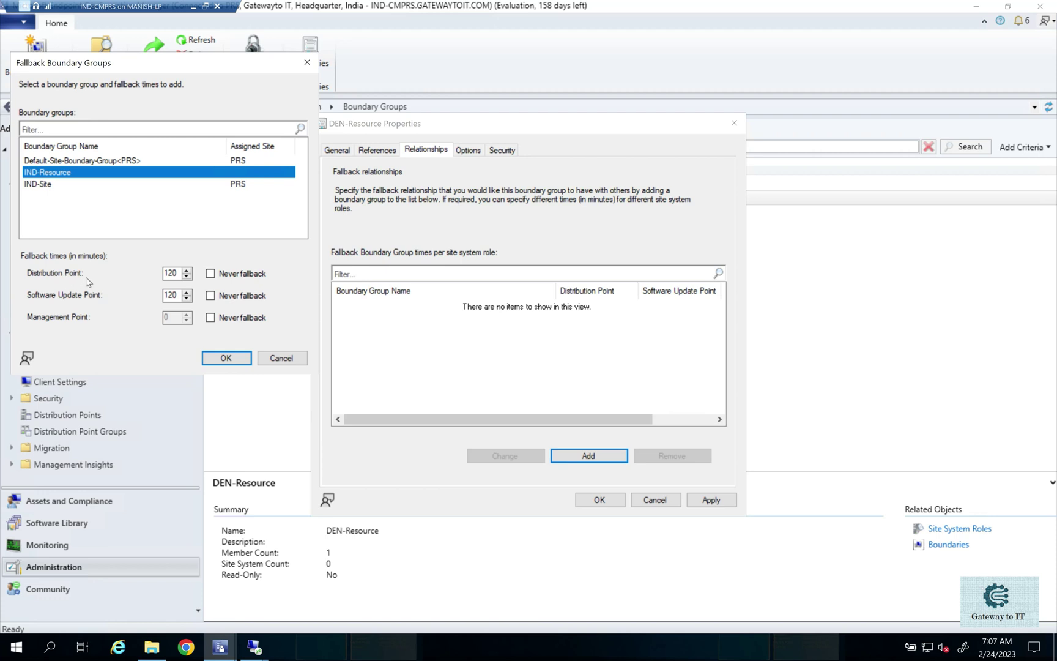
pyautogui.click(210, 274)
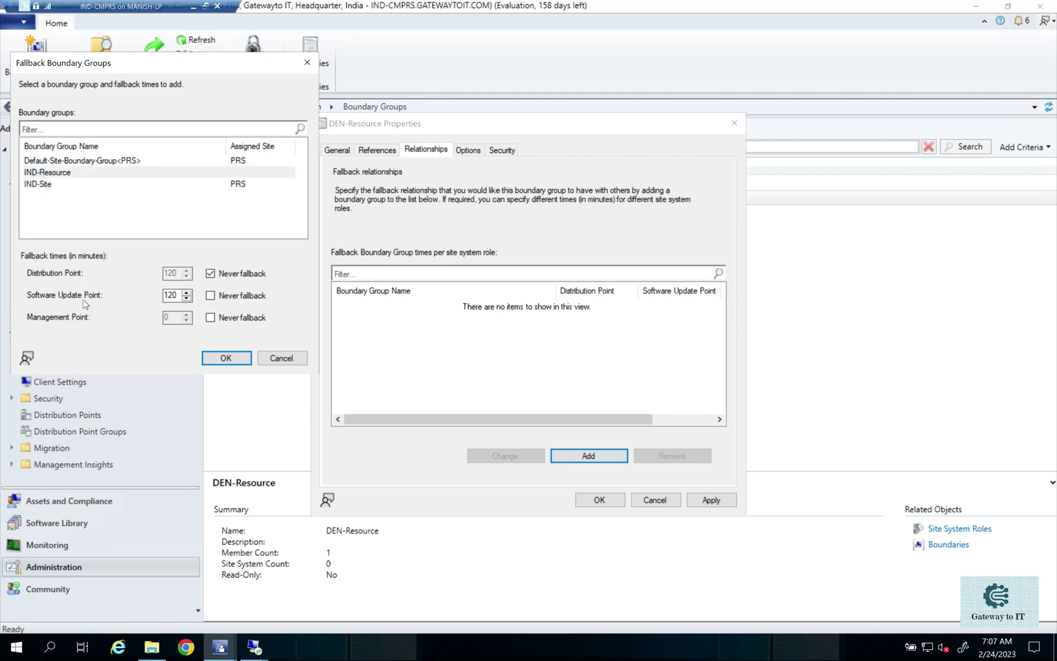
pyautogui.click(211, 296)
pyautogui.click(226, 358)
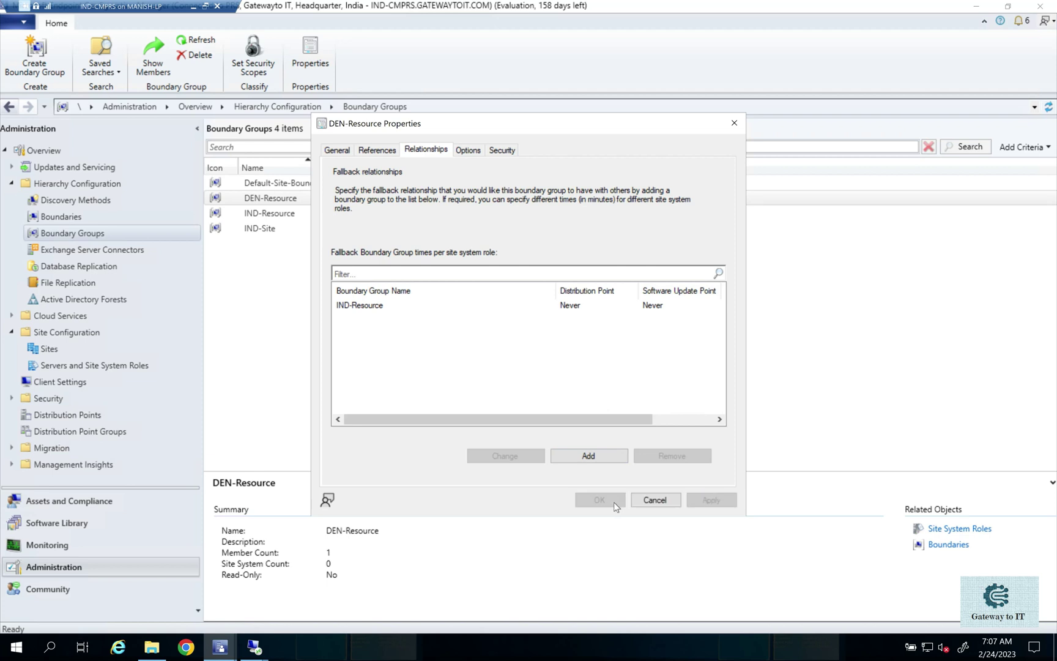
pyautogui.click(603, 500)
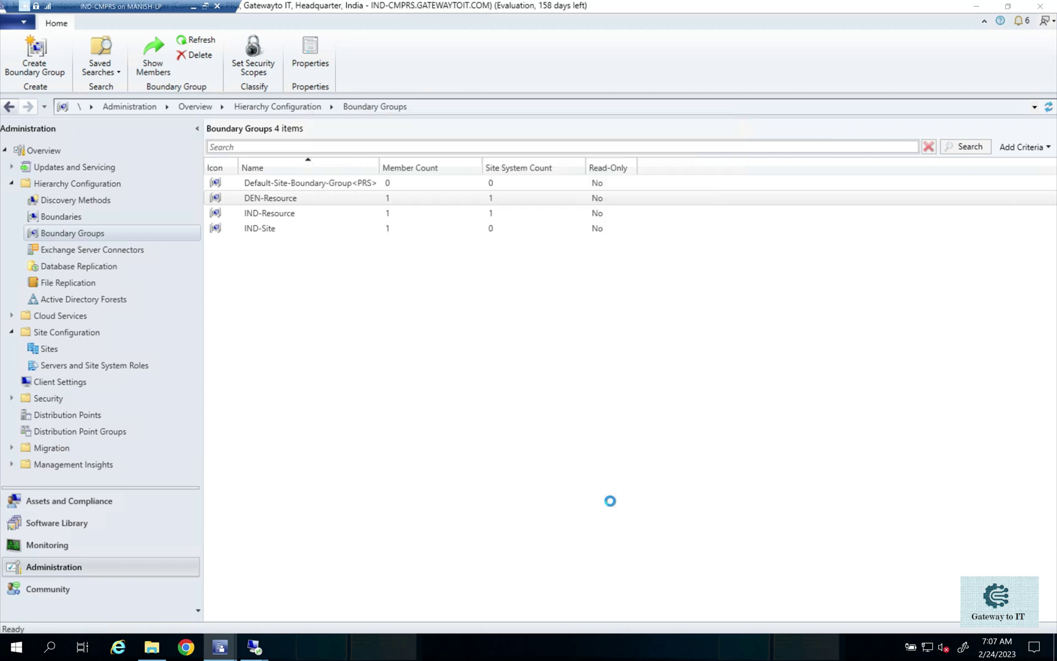
pyautogui.click(266, 229)
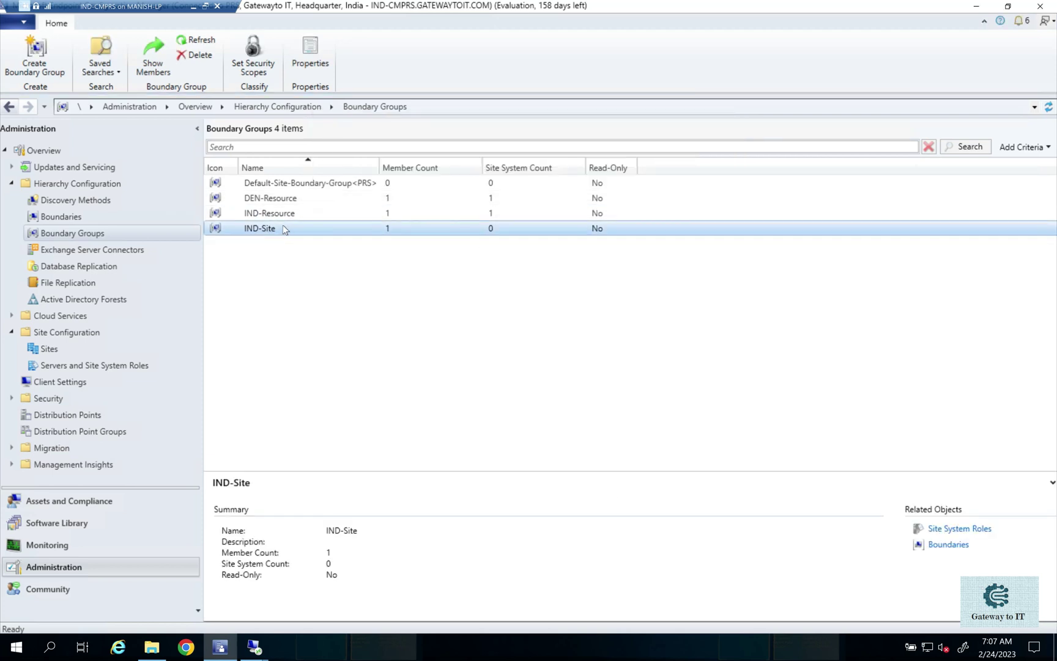
pyautogui.click(276, 216)
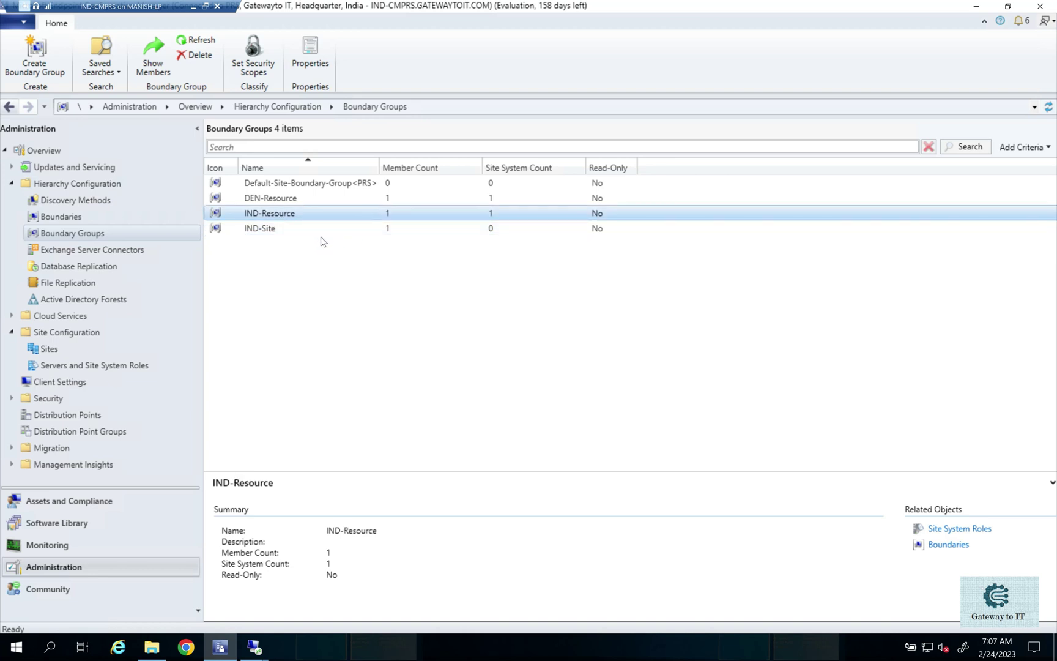
pyautogui.click(278, 229)
pyautogui.click(275, 214)
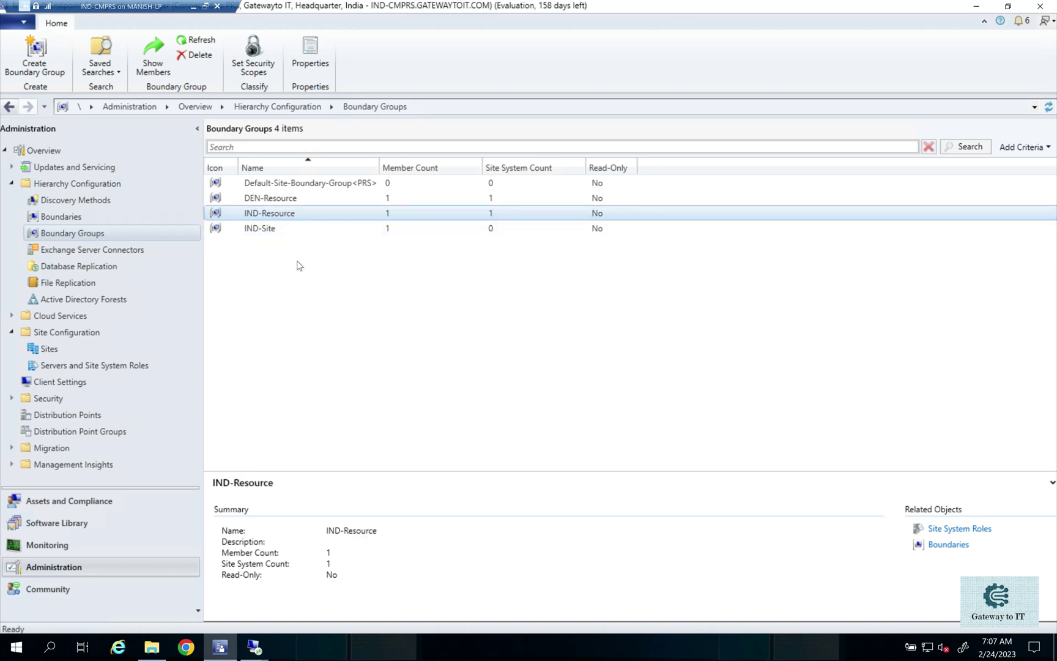